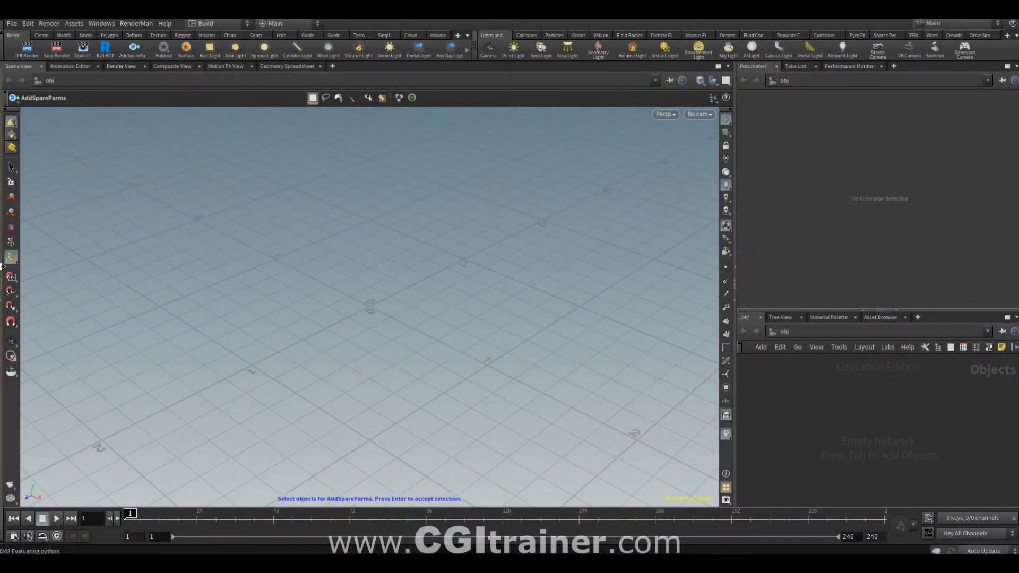
Step: Show the side tree view at a narrower width and select the ris1 render node inside the out network
{"action": "left_click", "coordinate": [2, 265]}
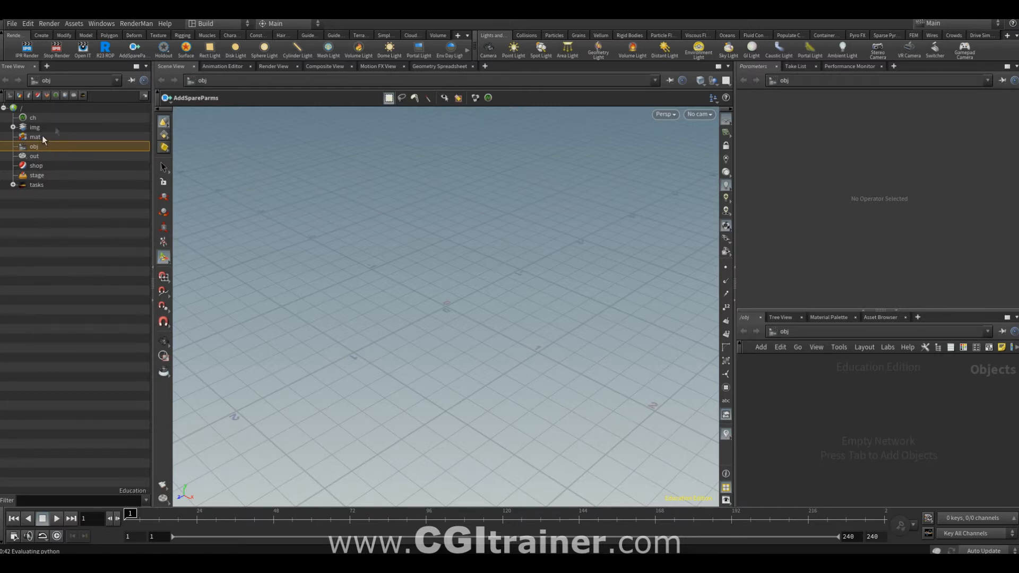
{"action": "left_click_drag", "start_coordinate": [152, 342], "coordinate": [112, 69]}
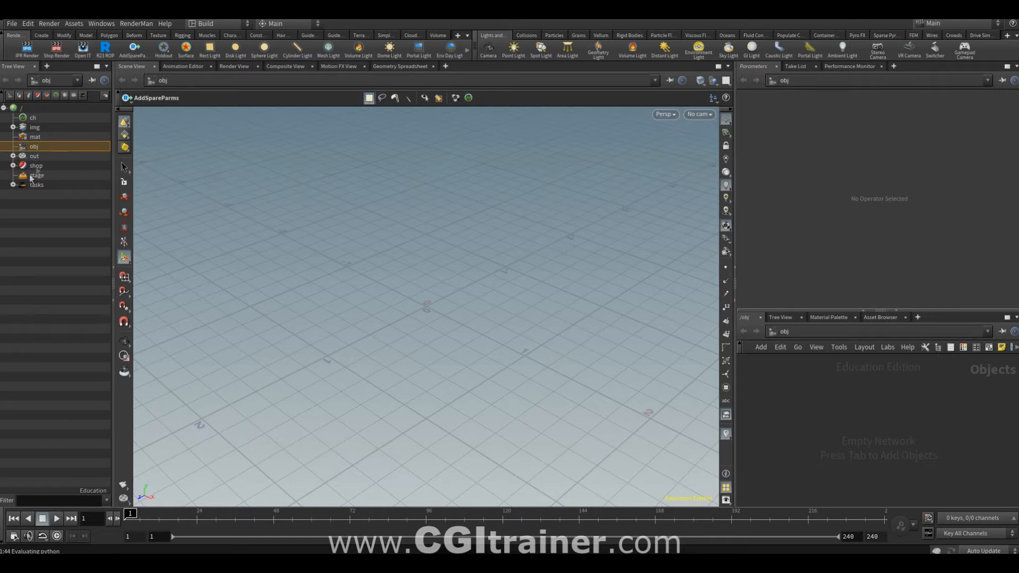
{"action": "left_click", "coordinate": [12, 156]}
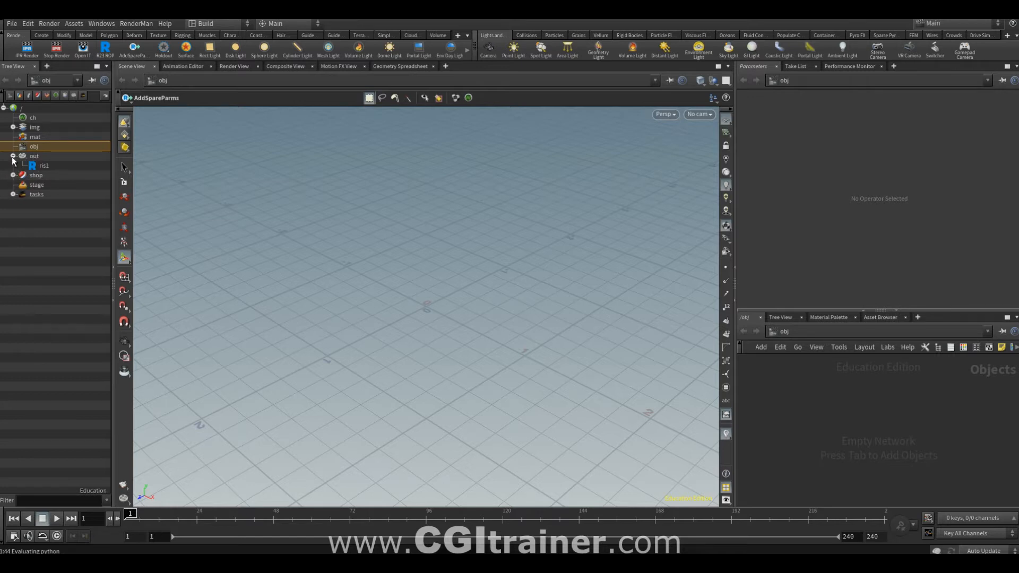
{"action": "left_click", "coordinate": [44, 165]}
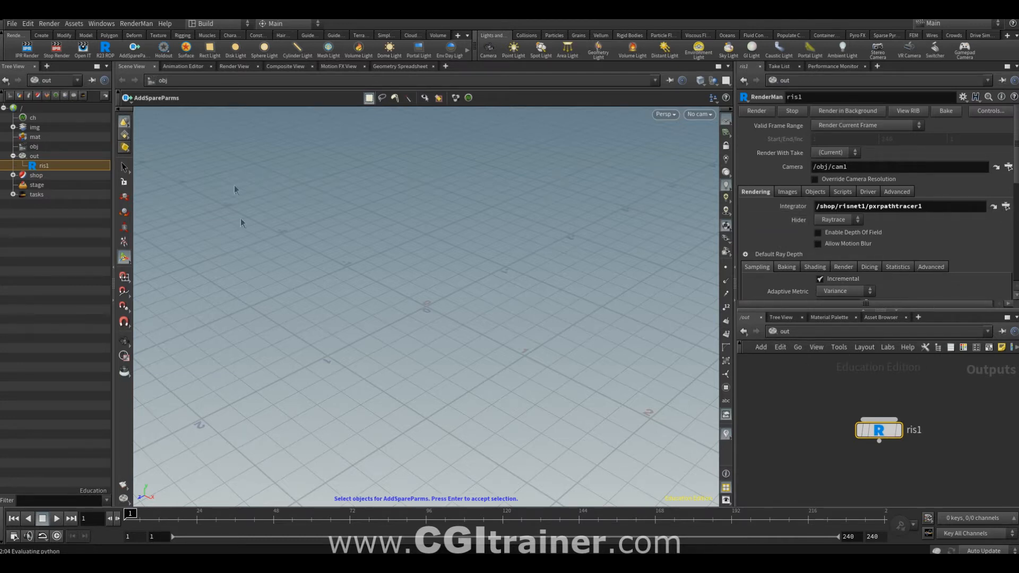
Step: Open the risnet1 shader network under shop to inspect the path tracer integrator's parameters
{"action": "left_click", "coordinate": [13, 175]}
{"action": "left_click", "coordinate": [49, 186]}
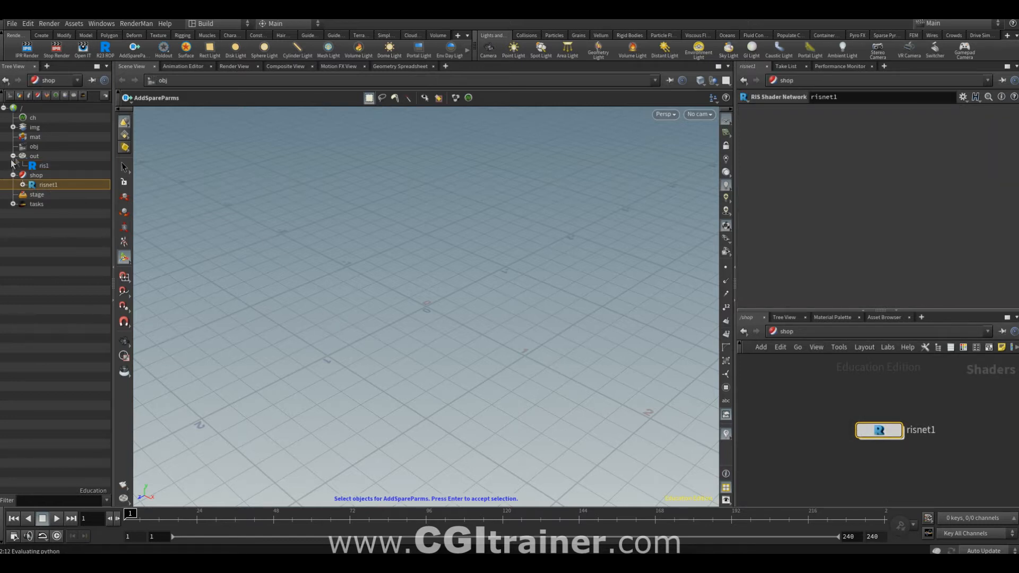
{"action": "double_click", "coordinate": [890, 429]}
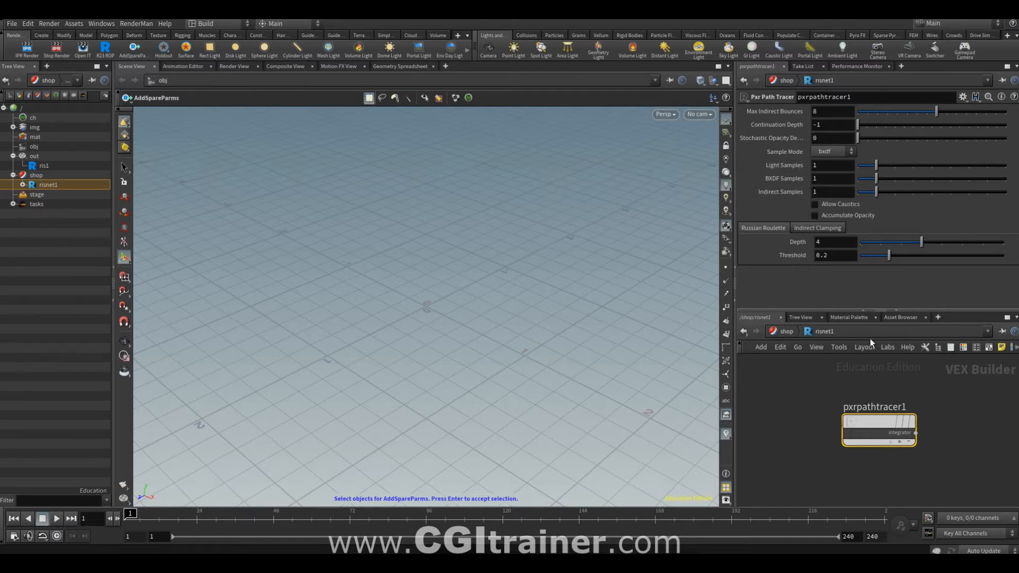
Step: Follow the Integrator reference of ris1 to its shader network and open that network
{"action": "left_click", "coordinate": [43, 166]}
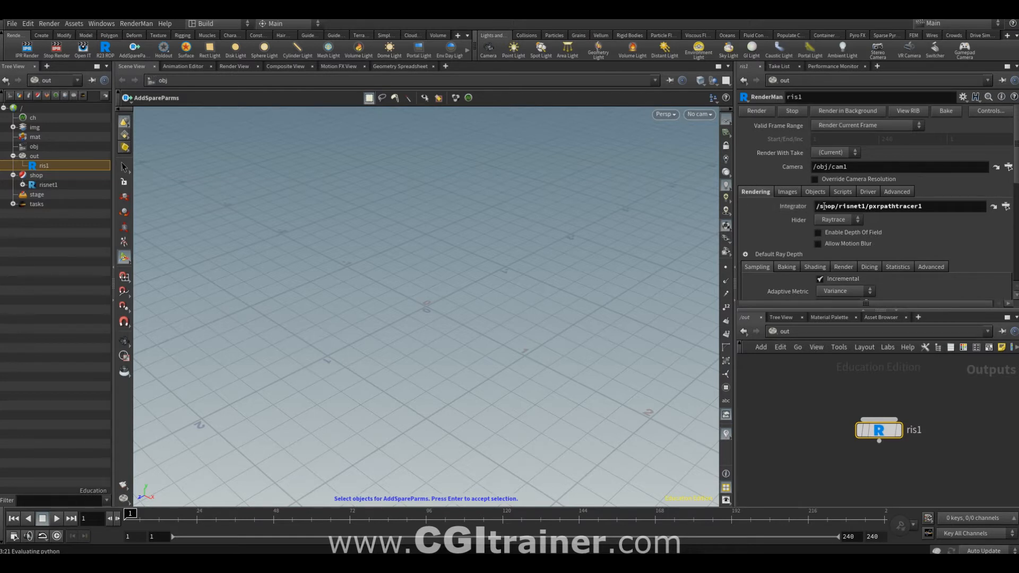
{"action": "left_click", "coordinate": [994, 207]}
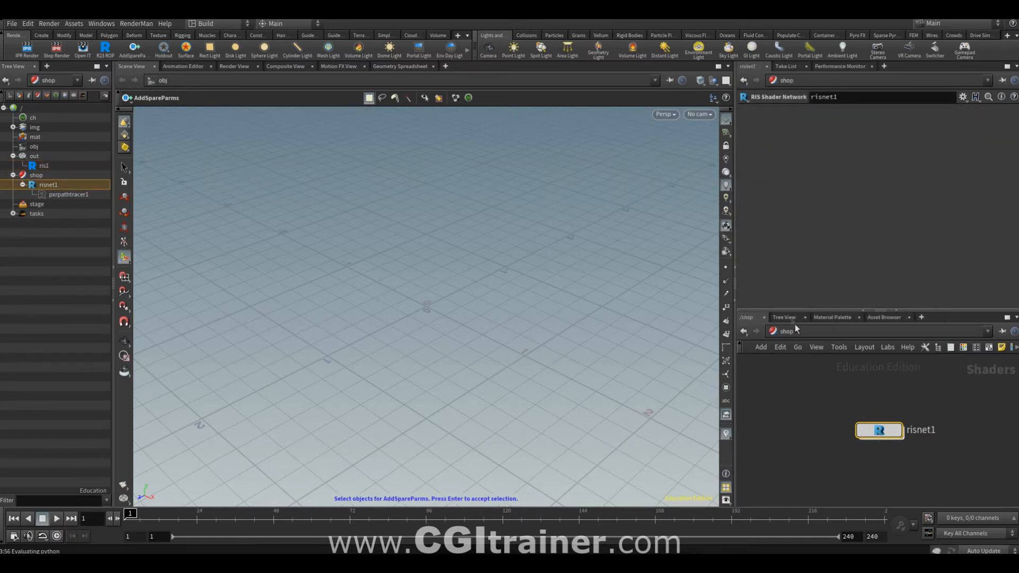
{"action": "double_click", "coordinate": [881, 429]}
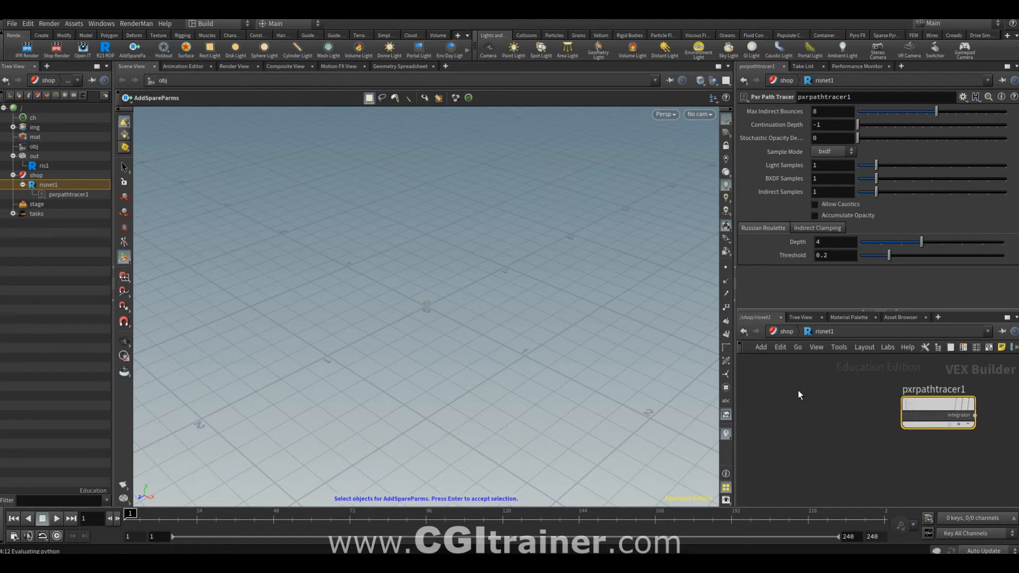
Step: Add a Pxr VCM integrator node beside pxrpathtracer1 in the risnet1 network
{"action": "key", "text": "Tab"}
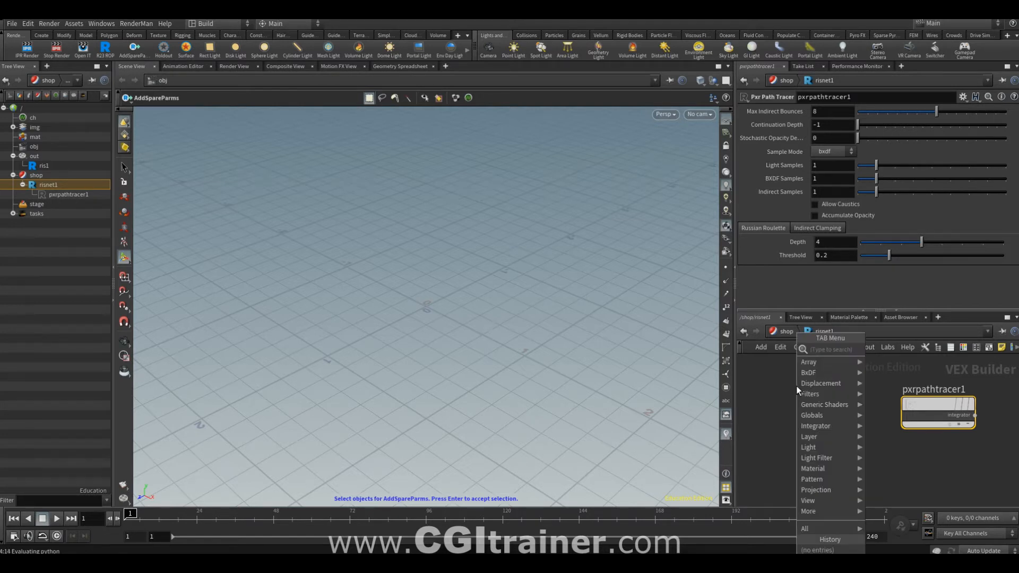
{"action": "mouse_move", "coordinate": [810, 427]}
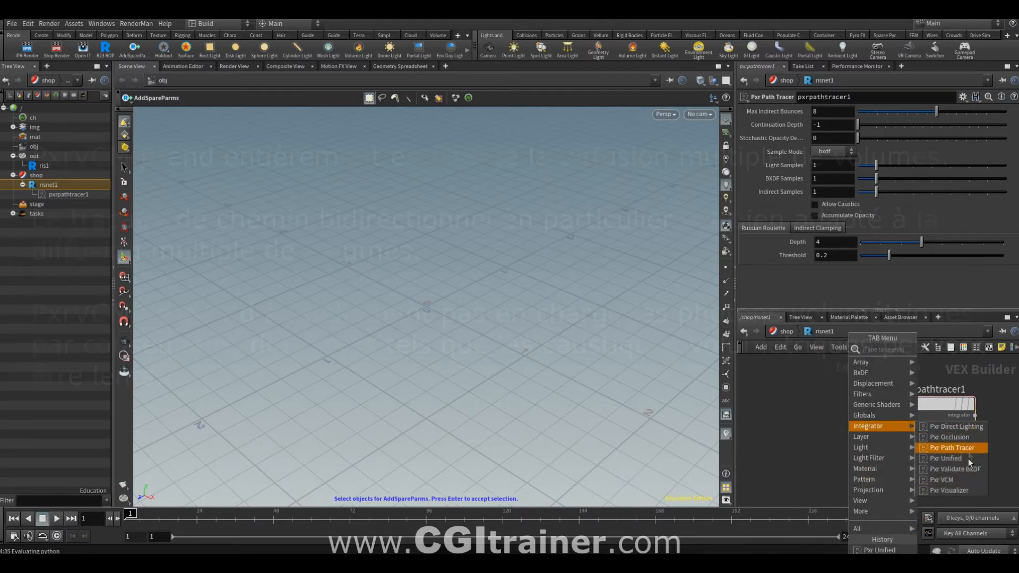
{"action": "left_click", "coordinate": [954, 480]}
{"action": "left_click", "coordinate": [836, 413]}
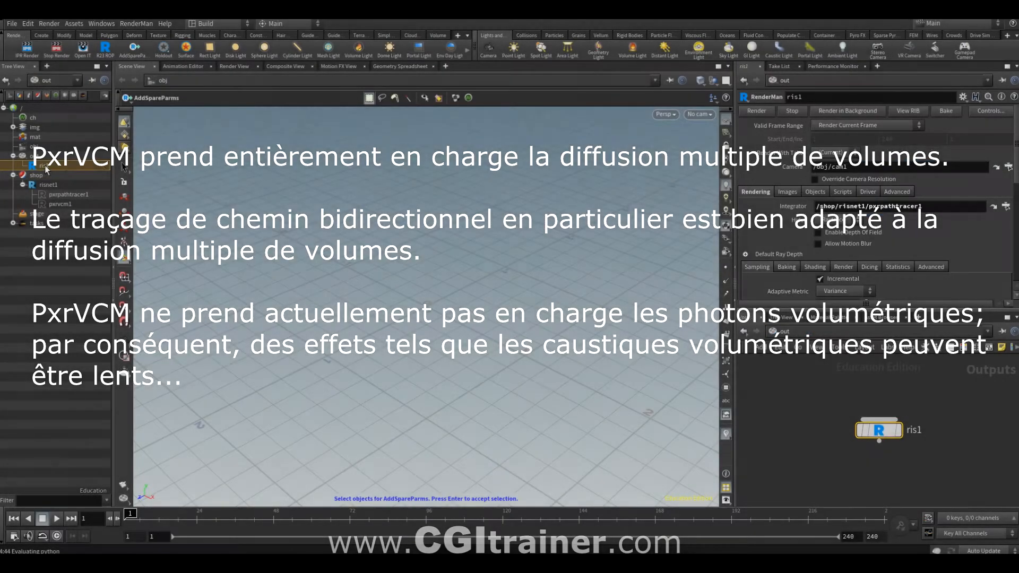
Step: Assign pxrvcm1 as the integrator of the ris1 render node
{"action": "left_click", "coordinate": [1006, 206]}
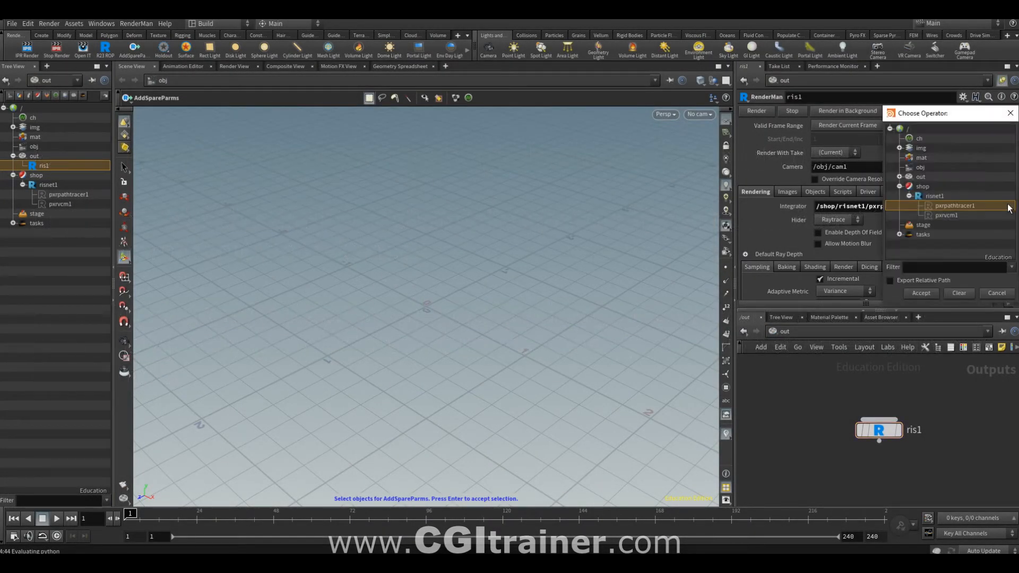
{"action": "left_click", "coordinate": [936, 215]}
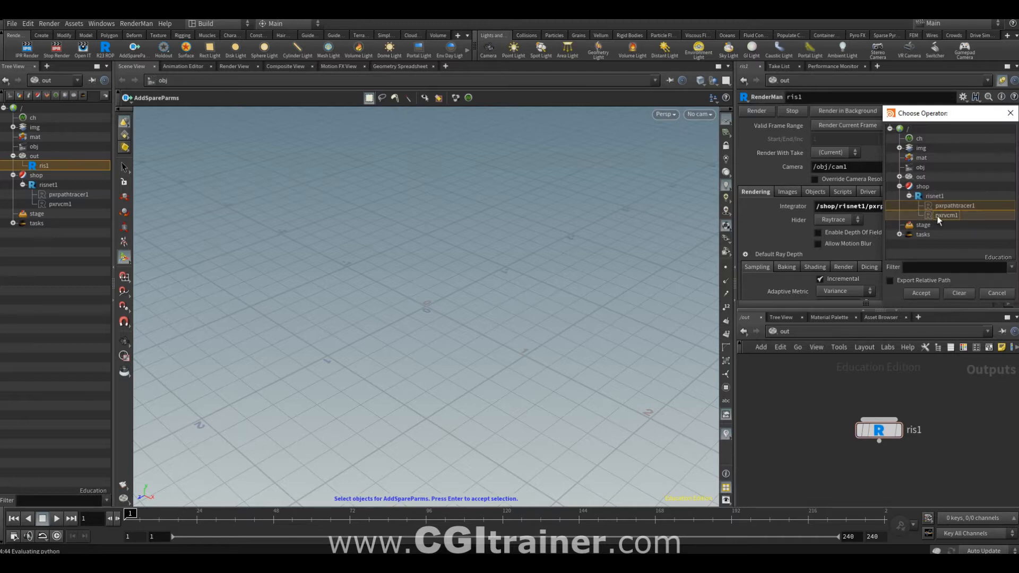
{"action": "left_click", "coordinate": [922, 293]}
Step: Delete the pxrvcm1 node and set the integrator of ris1 back to pxrpathtracer1
{"action": "left_click", "coordinate": [990, 208]}
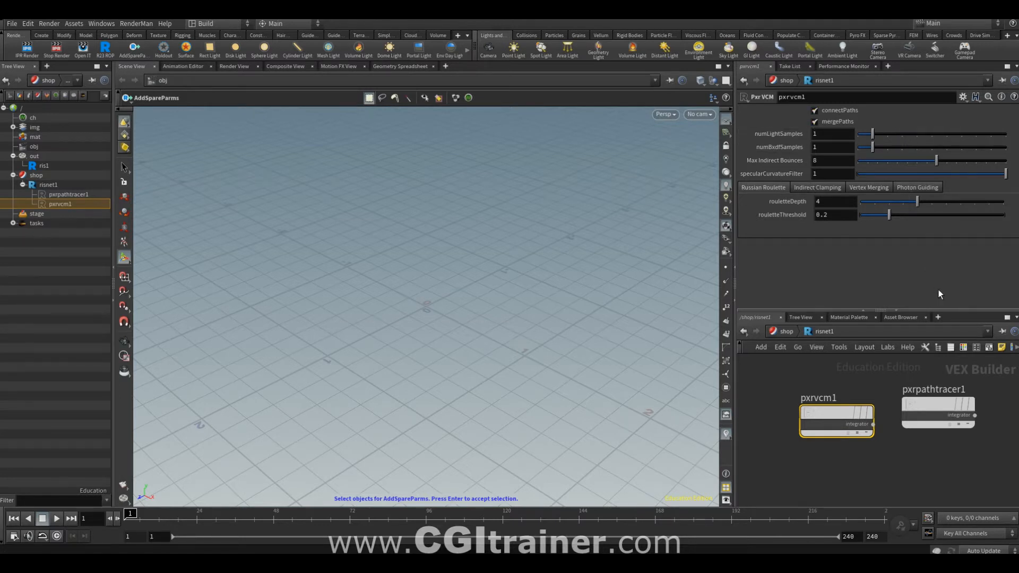
{"action": "key", "text": "Delete"}
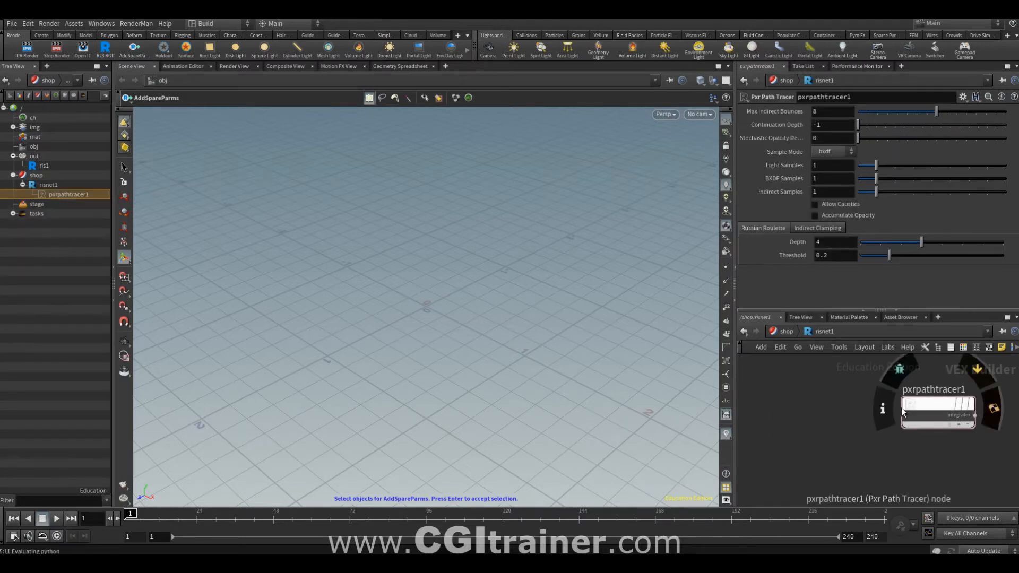
{"action": "left_click", "coordinate": [48, 166]}
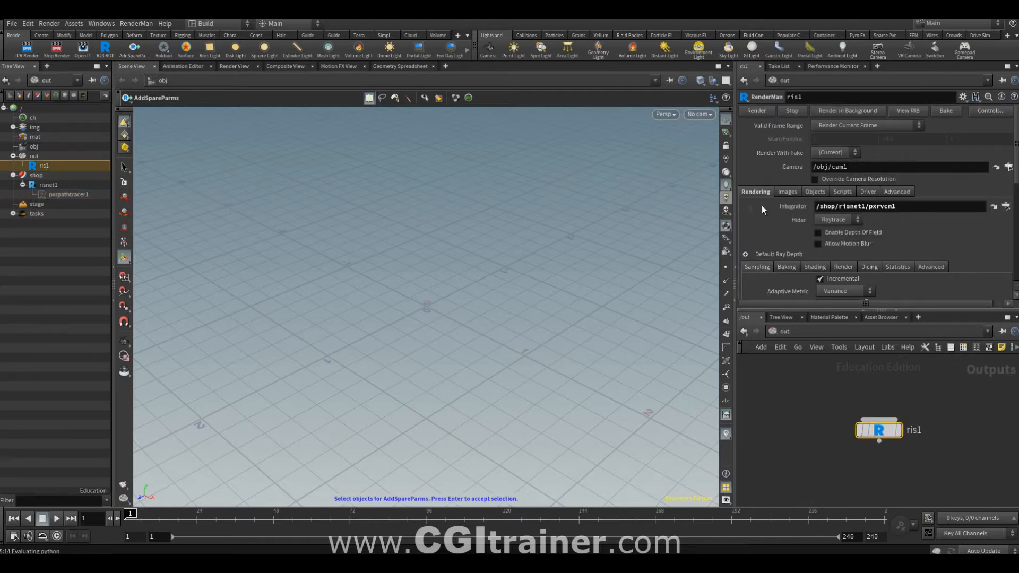
{"action": "left_click", "coordinate": [1006, 205]}
{"action": "left_click", "coordinate": [963, 211]}
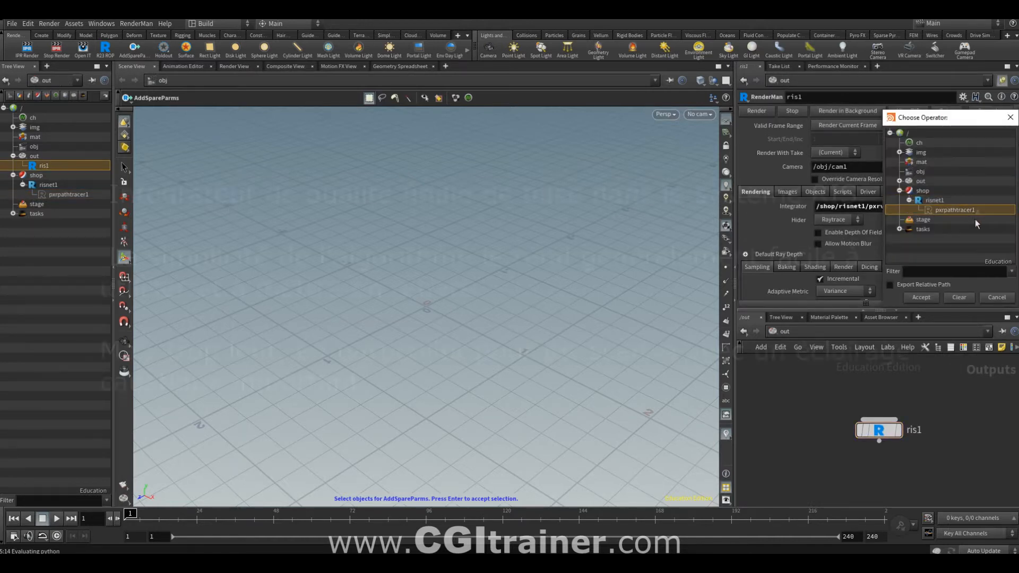
{"action": "left_click", "coordinate": [923, 297]}
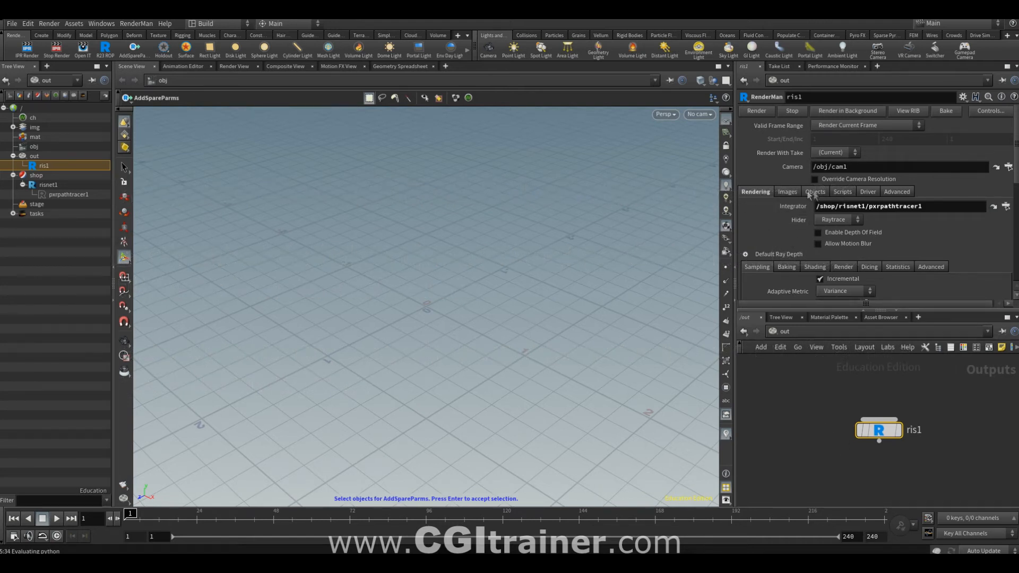
Step: Examine the display and sample filter settings in the advanced options of ris1
{"action": "left_click", "coordinate": [893, 191]}
{"action": "scroll", "coordinate": [826, 209], "scroll_direction": "down", "scroll_amount": 3}
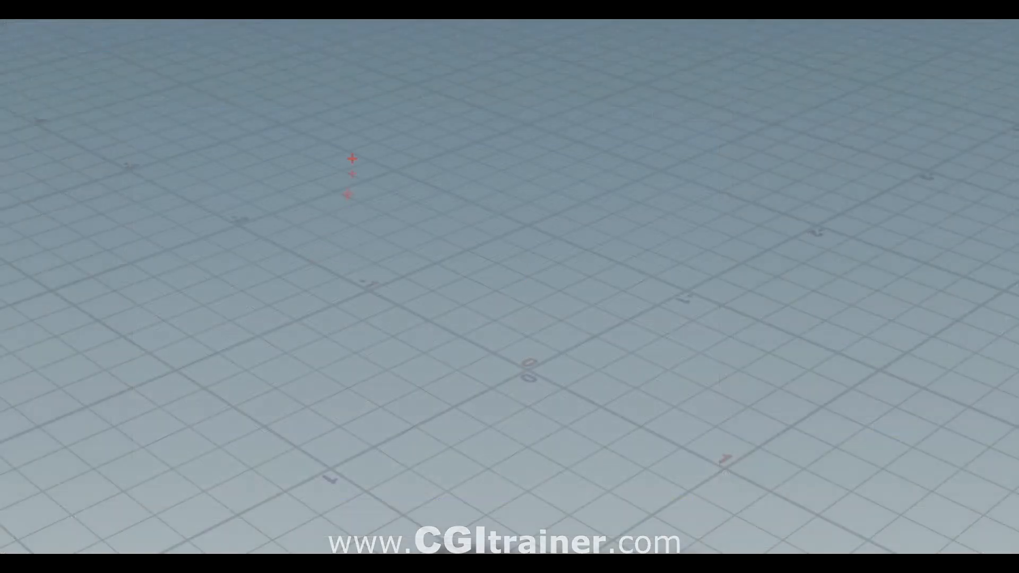
{"action": "mouse_move", "coordinate": [279, 110]}
{"action": "left_mouse_down"}
{"action": "mouse_move", "coordinate": [378, 142]}
{"action": "mouse_move", "coordinate": [482, 269]}
{"action": "mouse_move", "coordinate": [476, 439]}
{"action": "mouse_move", "coordinate": [386, 450]}
{"action": "mouse_move", "coordinate": [252, 393]}
{"action": "mouse_move", "coordinate": [261, 103]}
{"action": "left_mouse_up"}
{"action": "mouse_move", "coordinate": [350, 251]}
{"action": "left_mouse_down"}
{"action": "mouse_move", "coordinate": [334, 248]}
{"action": "mouse_move", "coordinate": [327, 319]}
{"action": "mouse_move", "coordinate": [371, 340]}
{"action": "mouse_move", "coordinate": [397, 307]}
{"action": "mouse_move", "coordinate": [381, 262]}
{"action": "mouse_move", "coordinate": [332, 247]}
{"action": "left_mouse_up"}
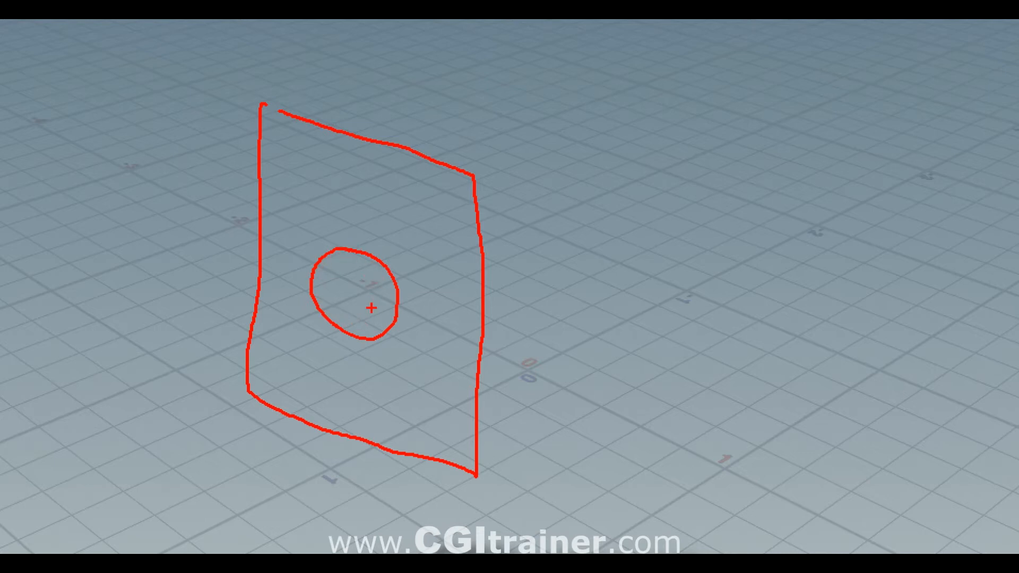
{"action": "mouse_move", "coordinate": [333, 300]}
{"action": "left_mouse_down"}
{"action": "mouse_move", "coordinate": [333, 273]}
{"action": "mouse_move", "coordinate": [341, 291]}
{"action": "left_mouse_up"}
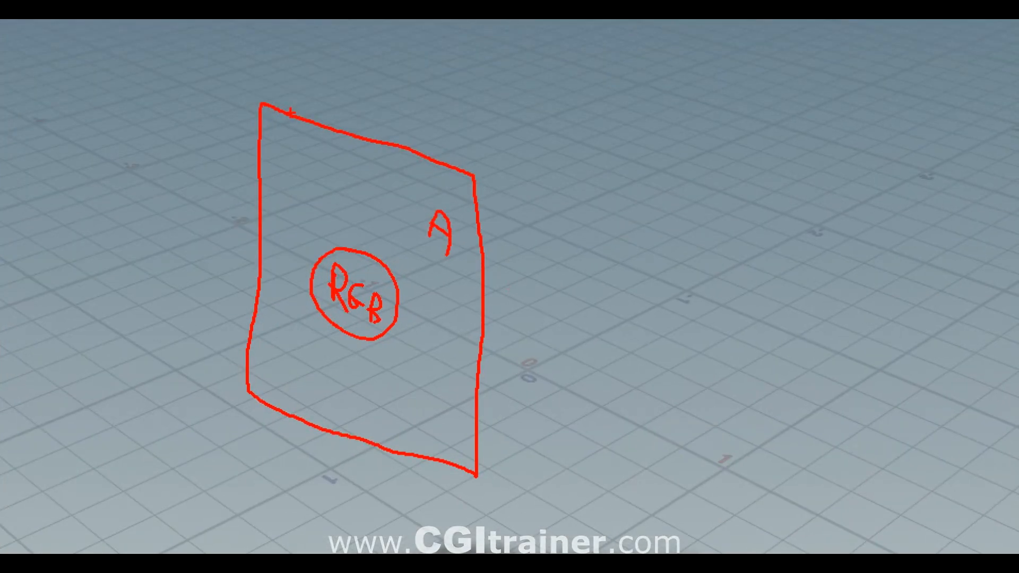
{"action": "mouse_move", "coordinate": [290, 113]}
{"action": "left_mouse_down"}
{"action": "mouse_move", "coordinate": [324, 97]}
{"action": "mouse_move", "coordinate": [507, 206]}
{"action": "mouse_move", "coordinate": [499, 467]}
{"action": "left_mouse_up"}
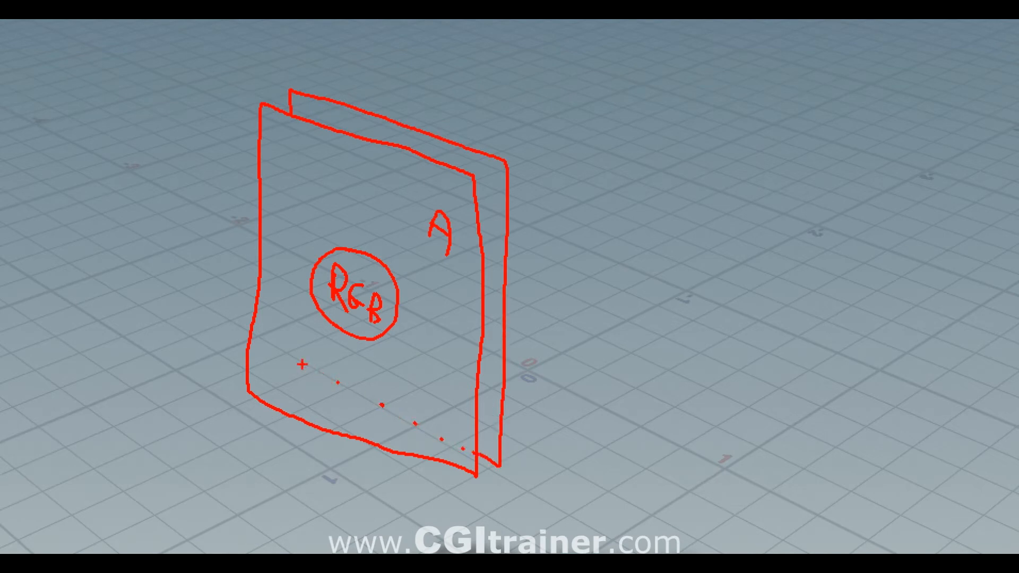
{"action": "mouse_move", "coordinate": [336, 101]}
{"action": "left_mouse_down"}
{"action": "mouse_move", "coordinate": [337, 86]}
{"action": "mouse_move", "coordinate": [398, 95]}
{"action": "mouse_move", "coordinate": [508, 132]}
{"action": "mouse_move", "coordinate": [491, 428]}
{"action": "left_mouse_up"}
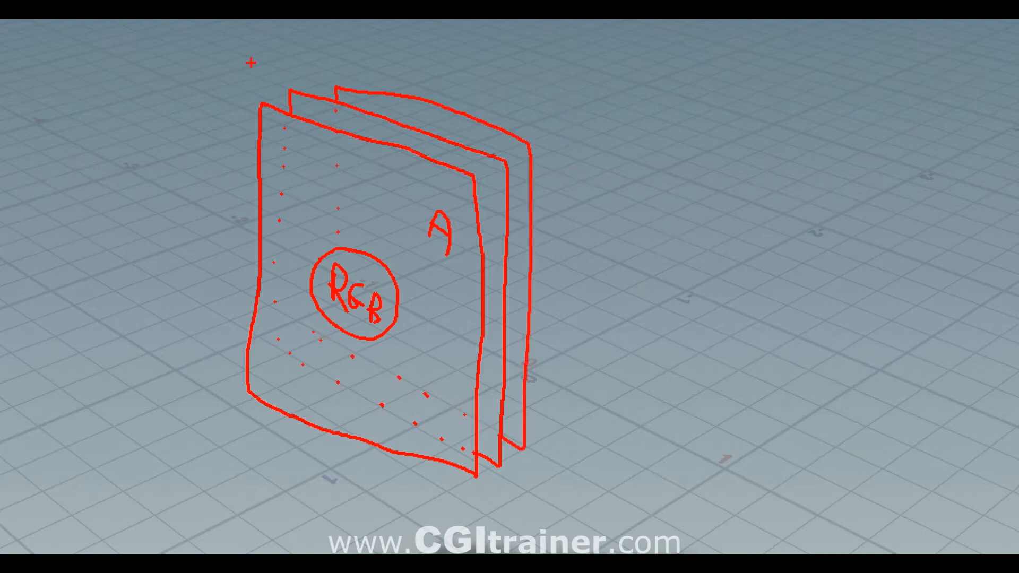
{"action": "left_click_drag", "start_coordinate": [260, 51], "coordinate": [268, 57]}
{"action": "mouse_move", "coordinate": [584, 104]}
{"action": "left_mouse_down"}
{"action": "mouse_move", "coordinate": [673, 255]}
{"action": "mouse_move", "coordinate": [667, 443]}
{"action": "mouse_move", "coordinate": [612, 471]}
{"action": "left_mouse_up"}
{"action": "left_click_drag", "start_coordinate": [717, 223], "coordinate": [740, 285]}
{"action": "left_click_drag", "start_coordinate": [724, 246], "coordinate": [738, 243]}
{"action": "mouse_move", "coordinate": [717, 223]}
{"action": "left_mouse_down"}
{"action": "mouse_move", "coordinate": [750, 221]}
{"action": "mouse_move", "coordinate": [803, 296]}
{"action": "left_mouse_up"}
{"action": "left_click_drag", "start_coordinate": [779, 225], "coordinate": [762, 287]}
{"action": "left_click_drag", "start_coordinate": [823, 281], "coordinate": [866, 285]}
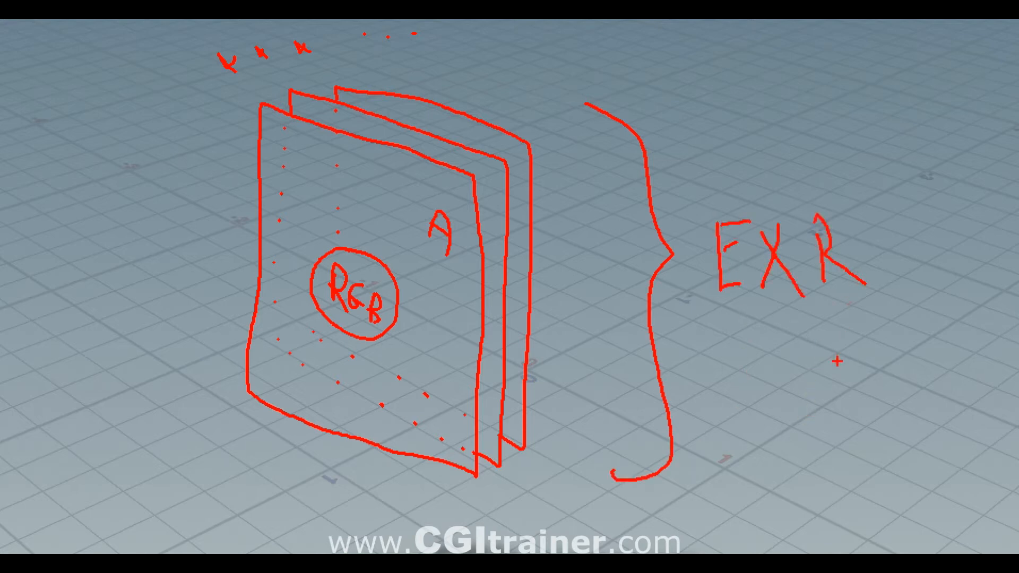
{"action": "left_click_drag", "start_coordinate": [705, 320], "coordinate": [879, 320]}
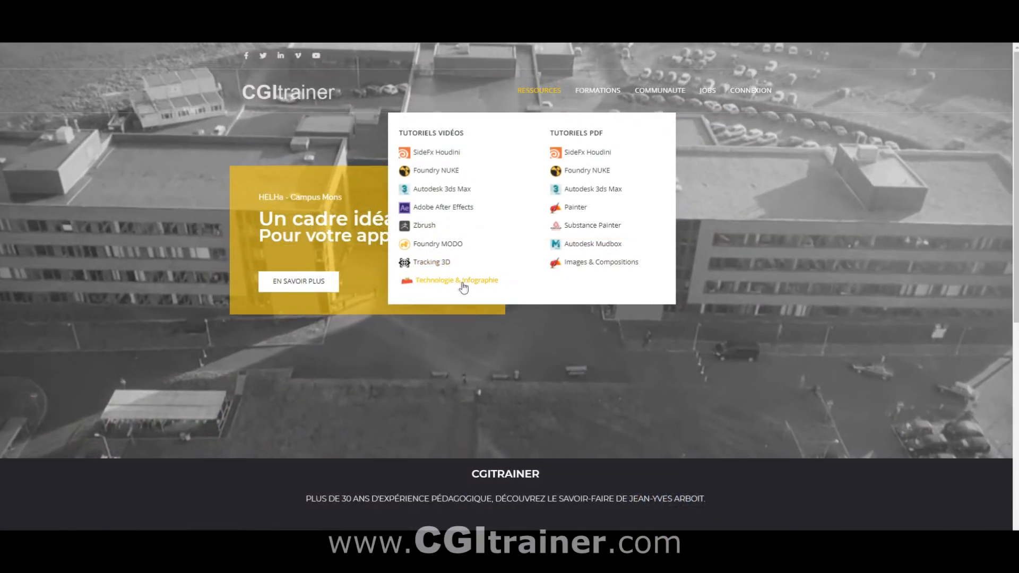
{"action": "left_click", "coordinate": [472, 287]}
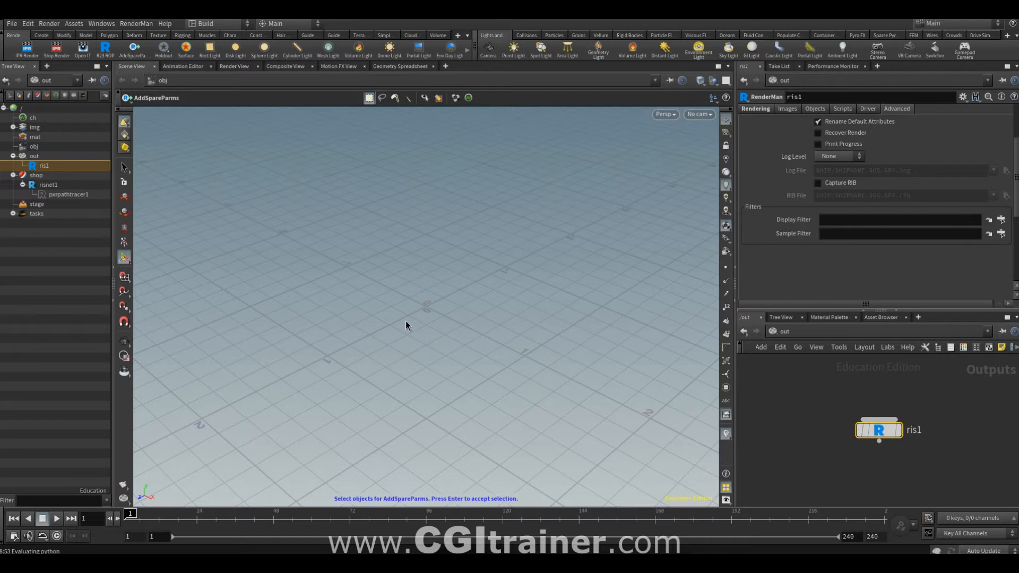
Step: Create a polygon mesh sphere at the origin and set it to 7 rows and 12 columns
{"action": "key", "text": "Tab"}
{"action": "type", "text": "sph"}
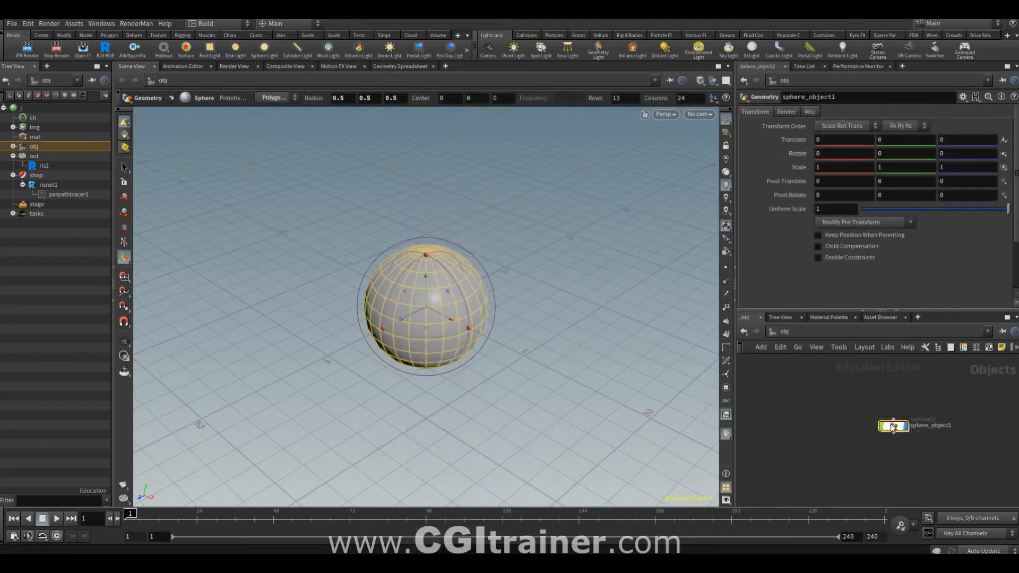
{"action": "double_click", "coordinate": [893, 426]}
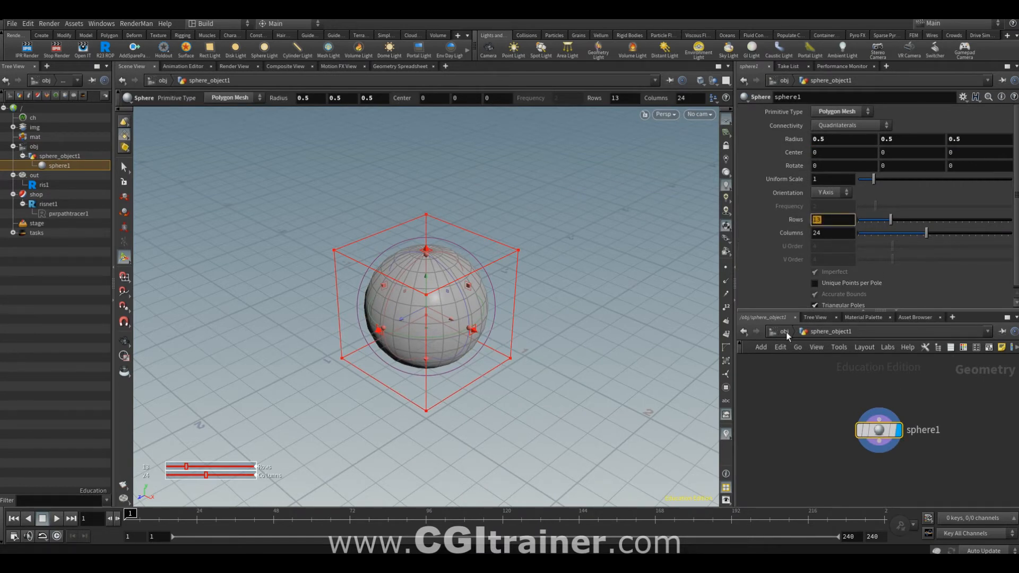
{"action": "type", "text": "7"}
{"action": "key", "text": "Tab"}
{"action": "type", "text": "12"}
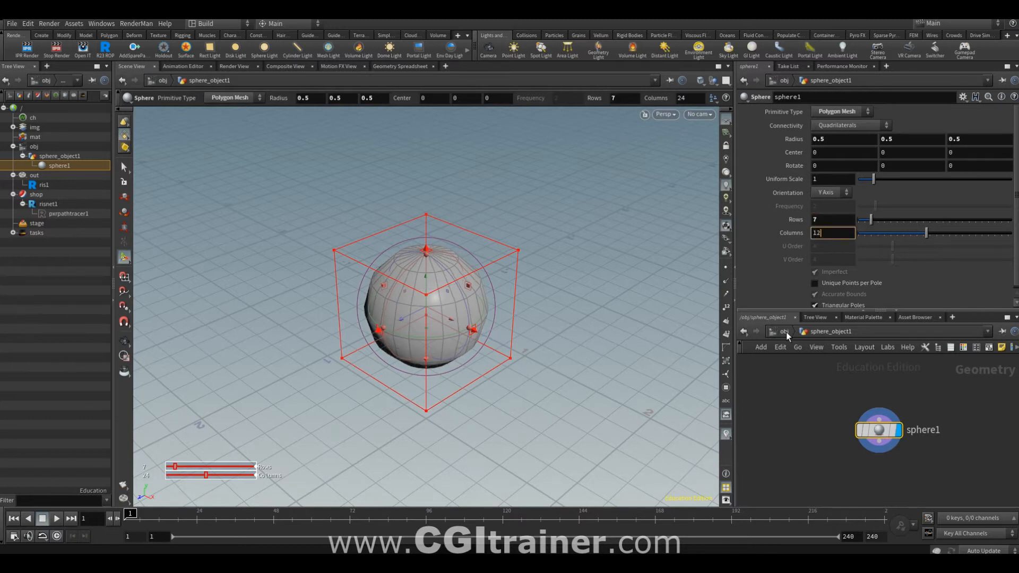
{"action": "key", "text": "Return"}
Step: Create a new camera from the current viewport view
{"action": "left_click", "coordinate": [699, 114]}
{"action": "left_click", "coordinate": [704, 144]}
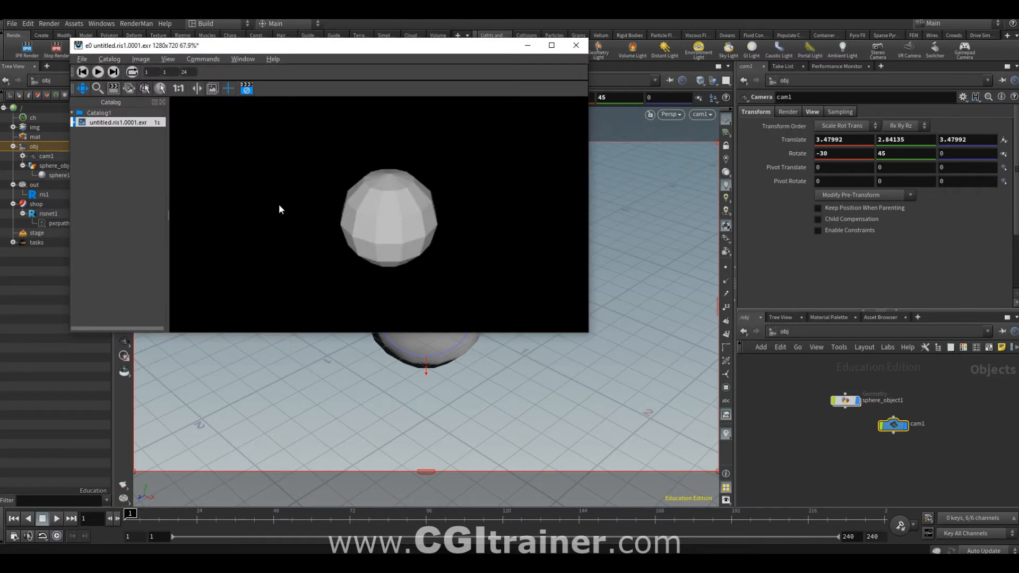
Step: View the alpha channel of the rendered sphere image and return to the colour display
{"action": "key", "text": "a"}
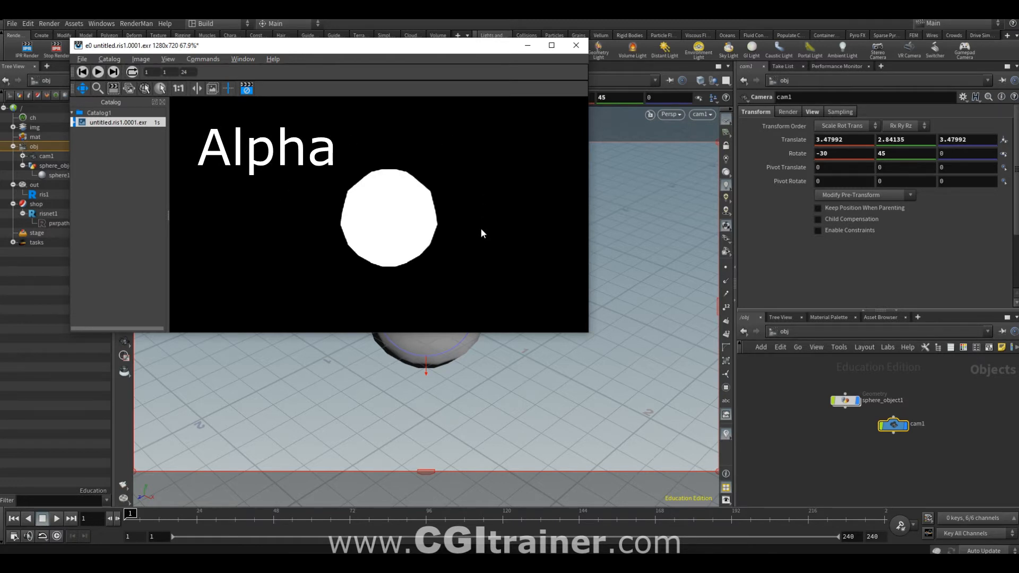
{"action": "key", "text": "a"}
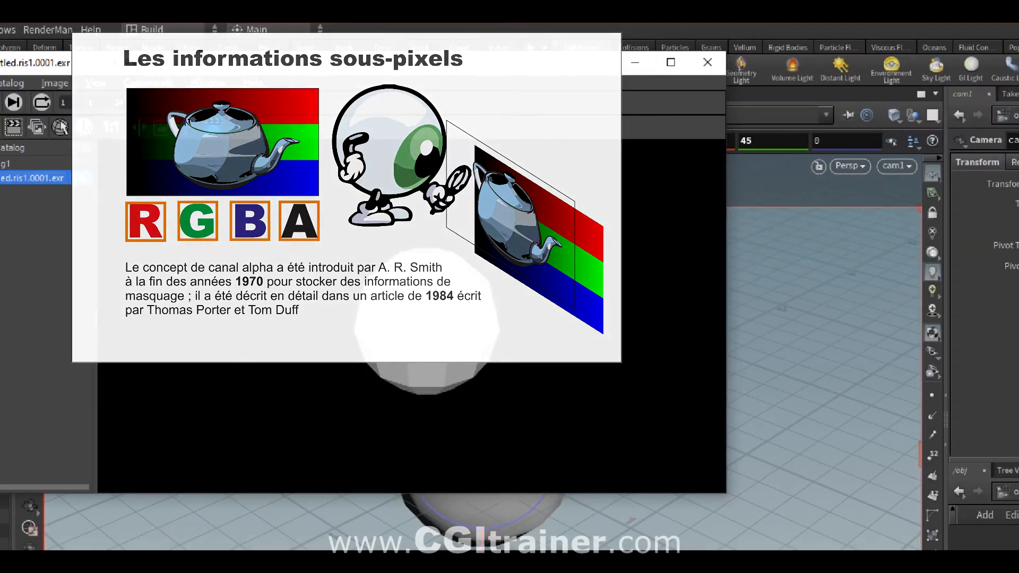
{"action": "mouse_move", "coordinate": [537, 191]}
{"action": "left_mouse_down"}
{"action": "mouse_move", "coordinate": [655, 221]}
{"action": "mouse_move", "coordinate": [635, 390]}
{"action": "mouse_move", "coordinate": [529, 351]}
{"action": "mouse_move", "coordinate": [549, 215]}
{"action": "left_mouse_up"}
{"action": "mouse_move", "coordinate": [588, 275]}
{"action": "left_mouse_down"}
{"action": "mouse_move", "coordinate": [583, 311]}
{"action": "mouse_move", "coordinate": [605, 270]}
{"action": "mouse_move", "coordinate": [590, 270]}
{"action": "left_mouse_up"}
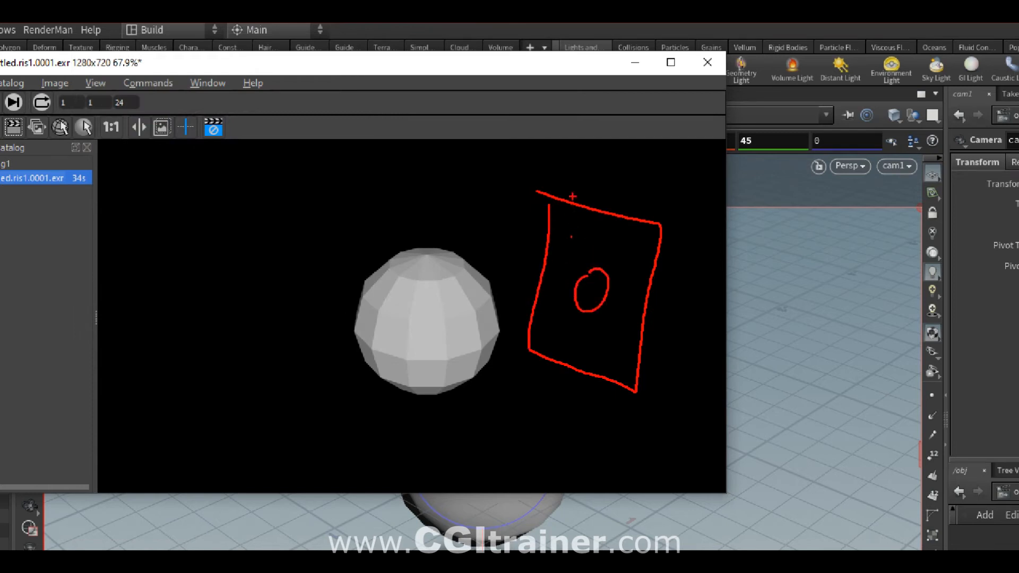
{"action": "mouse_move", "coordinate": [569, 201]}
{"action": "left_mouse_down"}
{"action": "mouse_move", "coordinate": [575, 186]}
{"action": "mouse_move", "coordinate": [672, 217]}
{"action": "mouse_move", "coordinate": [688, 236]}
{"action": "mouse_move", "coordinate": [677, 358]}
{"action": "mouse_move", "coordinate": [642, 375]}
{"action": "left_mouse_up"}
{"action": "left_click_drag", "start_coordinate": [595, 353], "coordinate": [541, 296]}
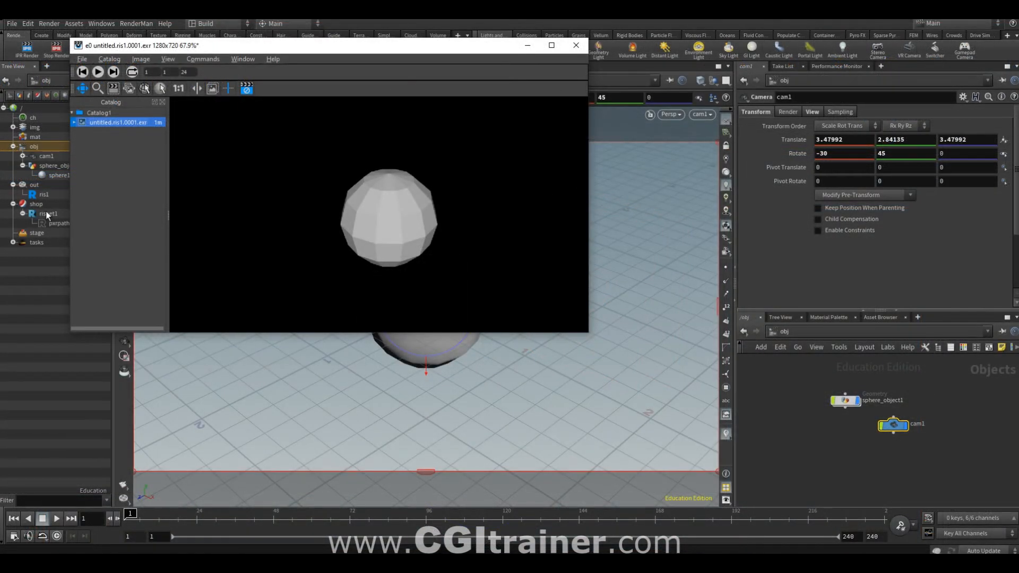
Step: Add a Pxr Background Display Filter inside the risnet1 shader network and set its background color to yellow (0.5, 0.5, 0)
{"action": "left_click", "coordinate": [48, 213]}
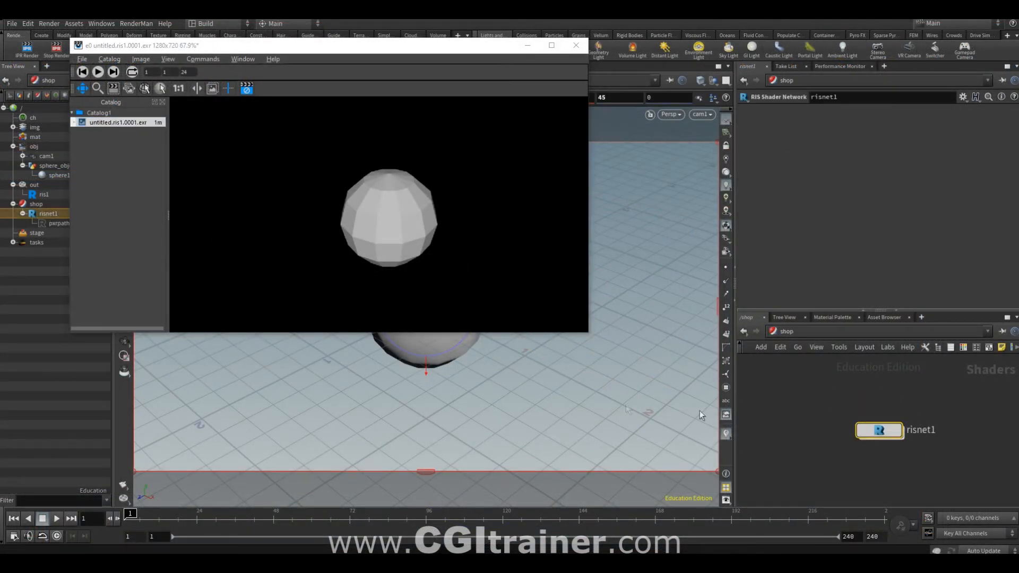
{"action": "mouse_move", "coordinate": [887, 428]}
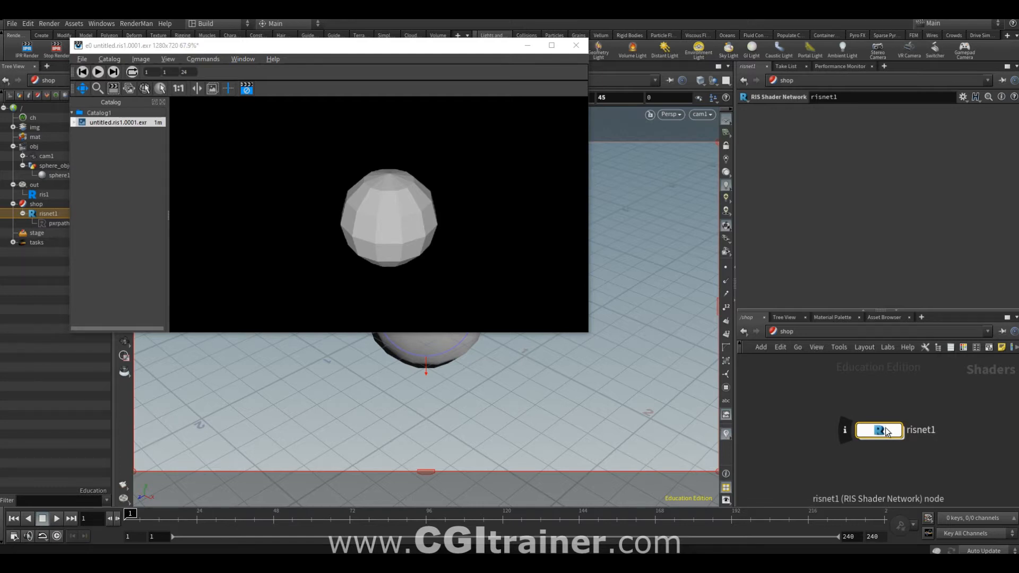
{"action": "double_click", "coordinate": [888, 431]}
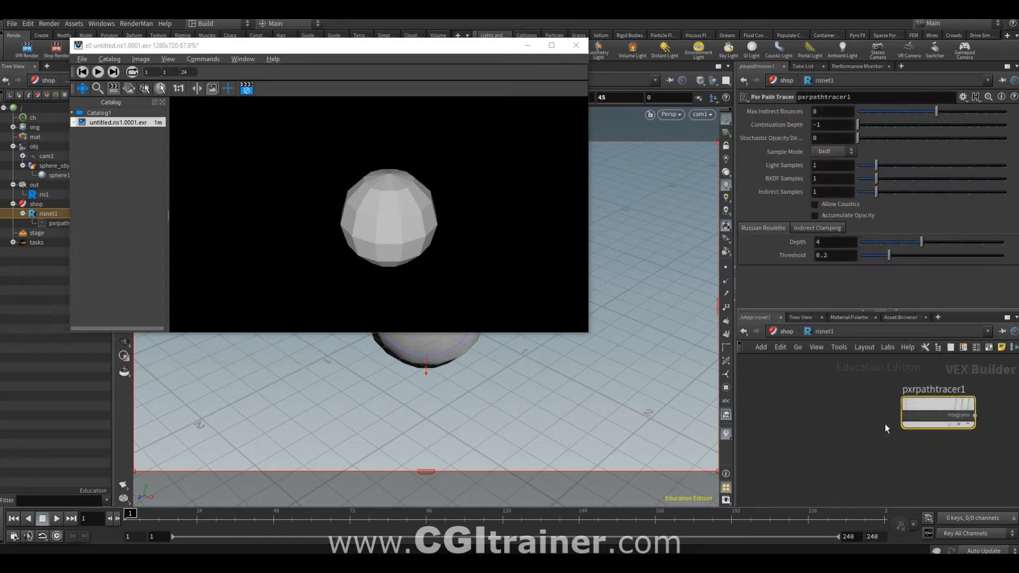
{"action": "key", "text": "Tab"}
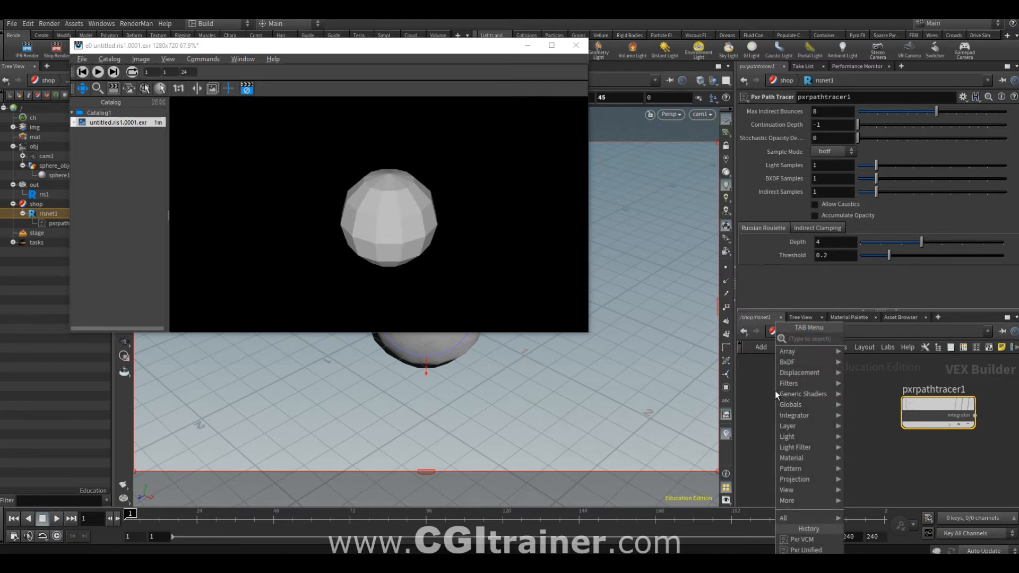
{"action": "mouse_move", "coordinate": [791, 382]}
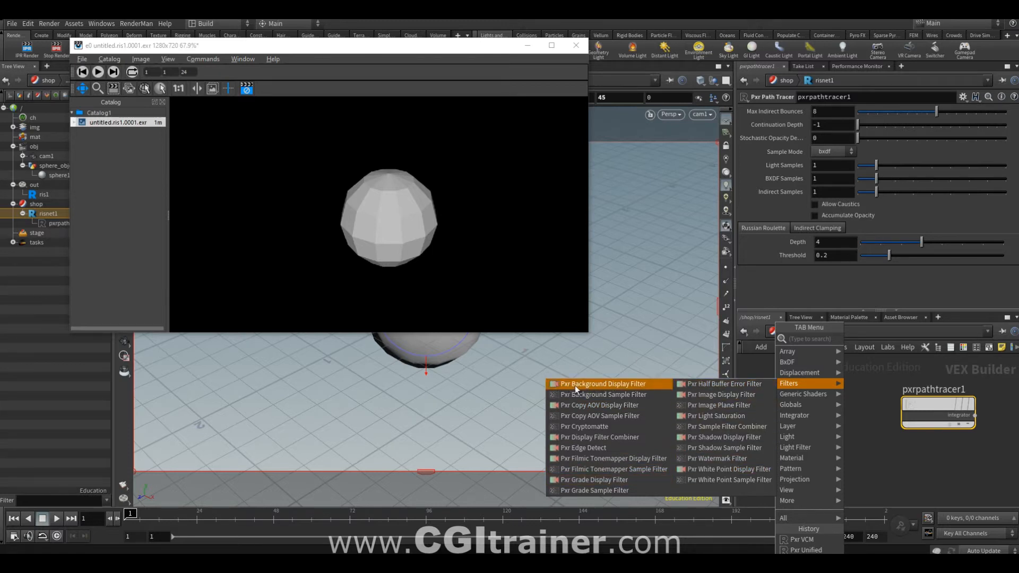
{"action": "left_click", "coordinate": [619, 383]}
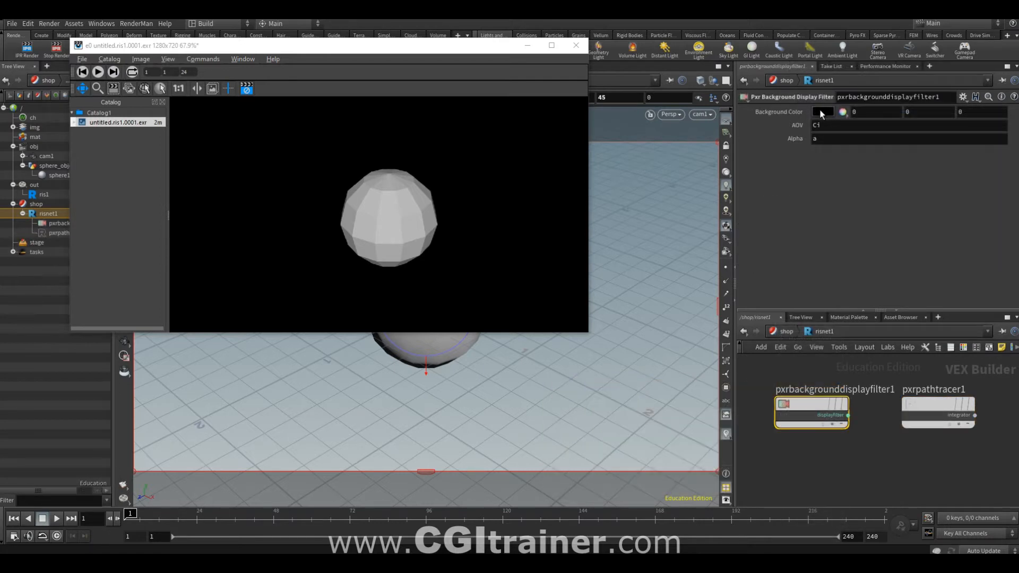
{"action": "left_click", "coordinate": [821, 113]}
{"action": "left_click", "coordinate": [815, 69]}
Step: Assign pxrbackgrounddisplayfilter1 as the display filter of the ris1 render node
{"action": "left_click", "coordinate": [43, 195]}
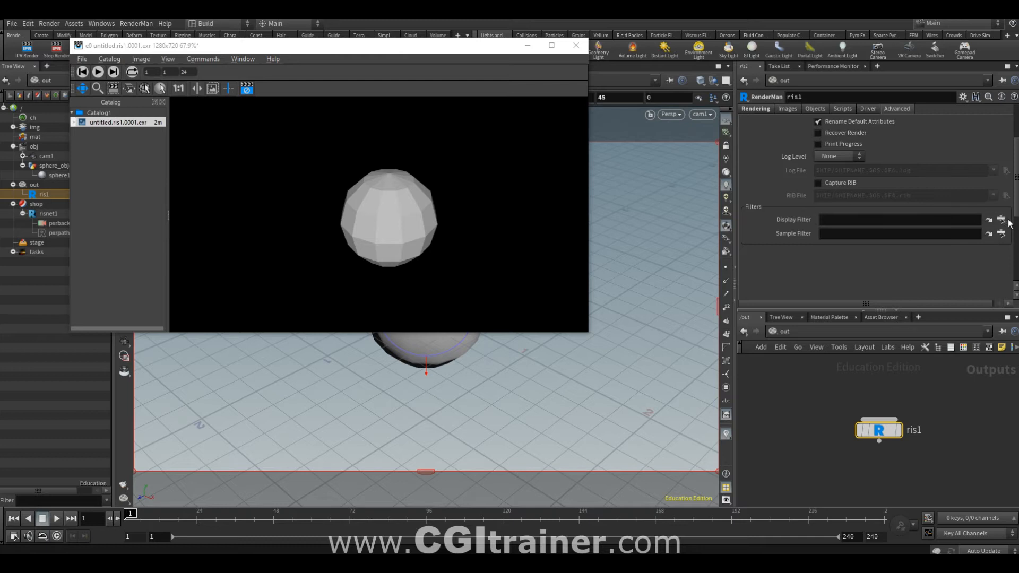
{"action": "left_click", "coordinate": [1001, 219]}
{"action": "left_click", "coordinate": [981, 182]}
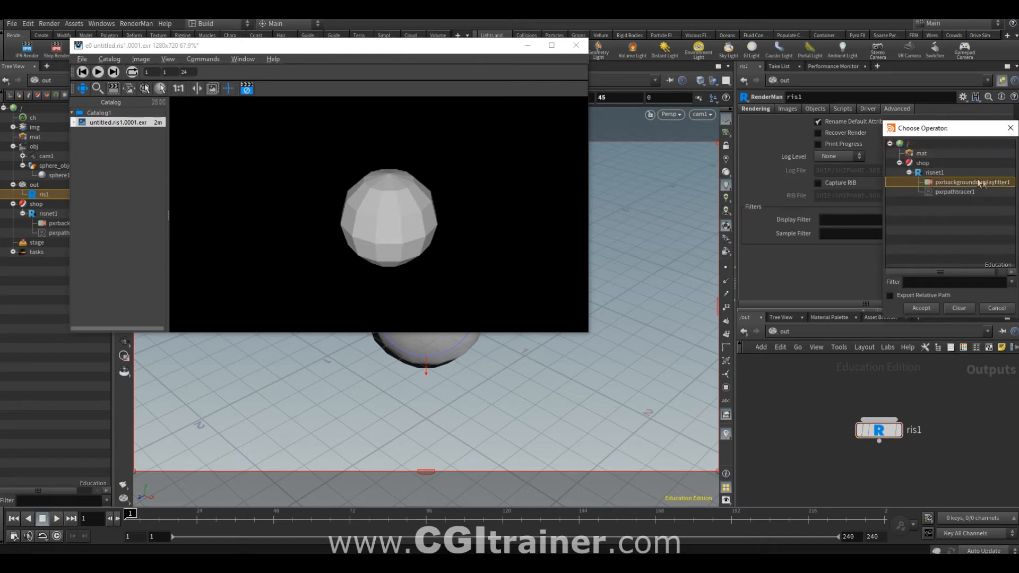
{"action": "left_click", "coordinate": [921, 308]}
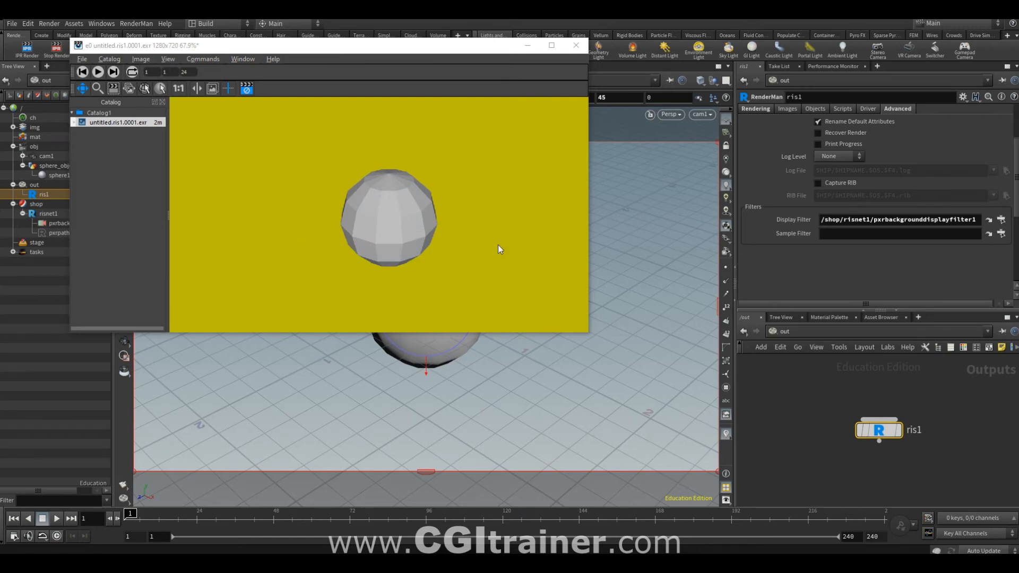
Step: Check the alpha channel of the sphere render with the yellow background and return to the colour view
{"action": "left_click", "coordinate": [512, 242]}
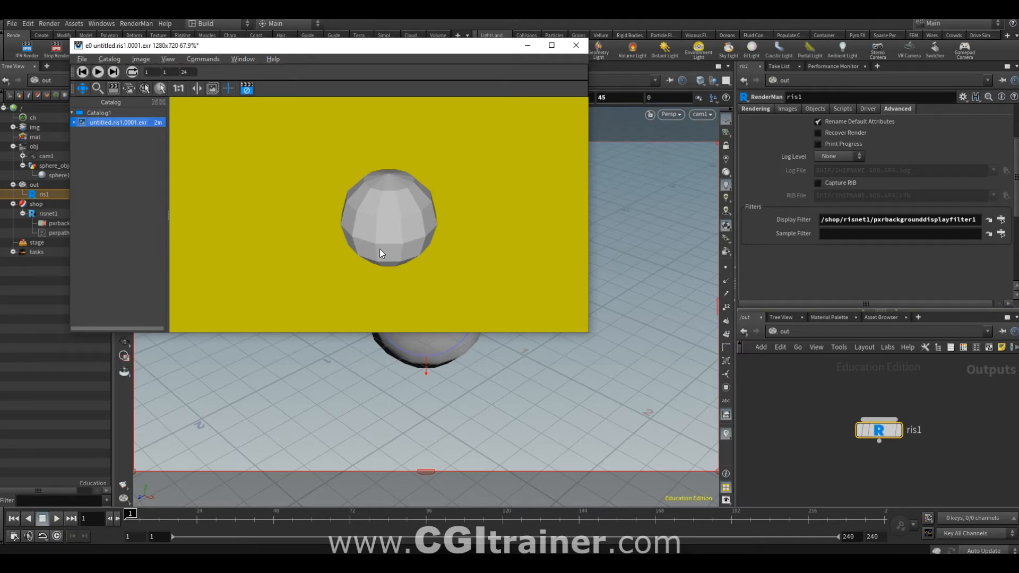
{"action": "key", "text": "a"}
{"action": "key", "text": "a"}
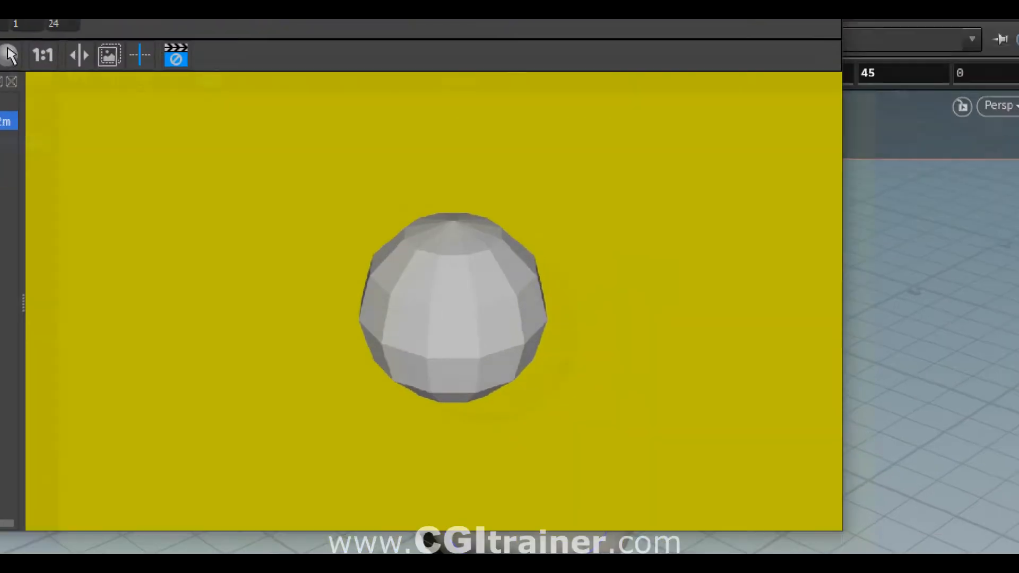
{"action": "left_click_drag", "start_coordinate": [463, 166], "coordinate": [471, 253]}
{"action": "mouse_move", "coordinate": [548, 348]}
{"action": "left_mouse_down"}
{"action": "mouse_move", "coordinate": [689, 349]}
{"action": "mouse_move", "coordinate": [672, 165]}
{"action": "mouse_move", "coordinate": [529, 171]}
{"action": "left_mouse_up"}
{"action": "mouse_move", "coordinate": [550, 137]}
{"action": "left_mouse_down"}
{"action": "mouse_move", "coordinate": [560, 128]}
{"action": "mouse_move", "coordinate": [581, 161]}
{"action": "left_mouse_up"}
{"action": "mouse_move", "coordinate": [603, 130]}
{"action": "left_mouse_down"}
{"action": "mouse_move", "coordinate": [591, 136]}
{"action": "mouse_move", "coordinate": [628, 148]}
{"action": "left_mouse_up"}
{"action": "left_click_drag", "start_coordinate": [642, 155], "coordinate": [659, 163]}
{"action": "mouse_move", "coordinate": [700, 80]}
{"action": "left_mouse_down"}
{"action": "mouse_move", "coordinate": [688, 96]}
{"action": "mouse_move", "coordinate": [699, 98]}
{"action": "left_mouse_up"}
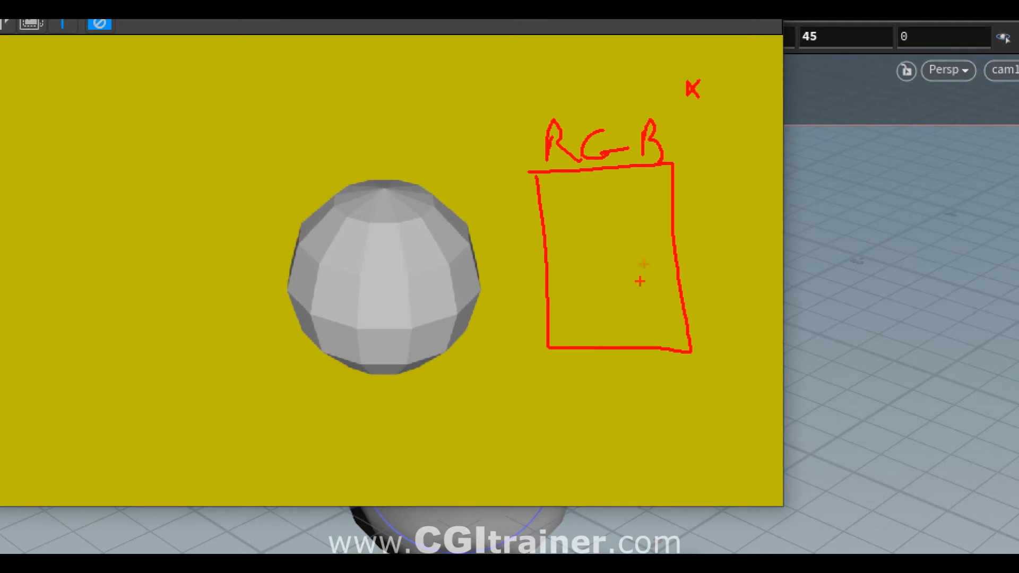
{"action": "mouse_move", "coordinate": [604, 245]}
{"action": "left_mouse_down"}
{"action": "mouse_move", "coordinate": [601, 284]}
{"action": "mouse_move", "coordinate": [638, 244]}
{"action": "left_mouse_up"}
{"action": "key", "text": "Escape"}
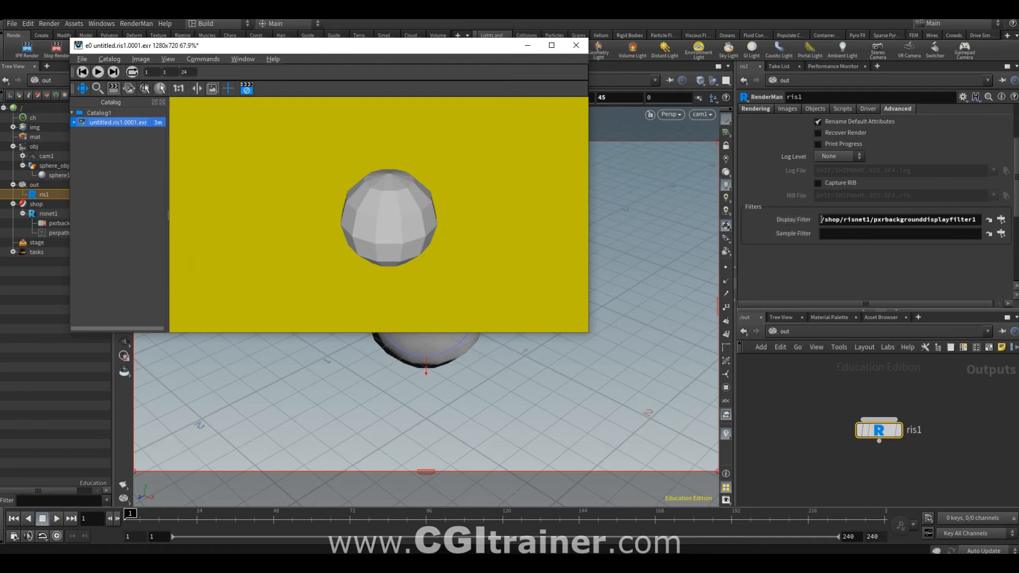
Step: Jump from ris1 to its assigned background display filter and examine the Background Color, AOV and Alpha parameters
{"action": "left_click", "coordinate": [989, 221]}
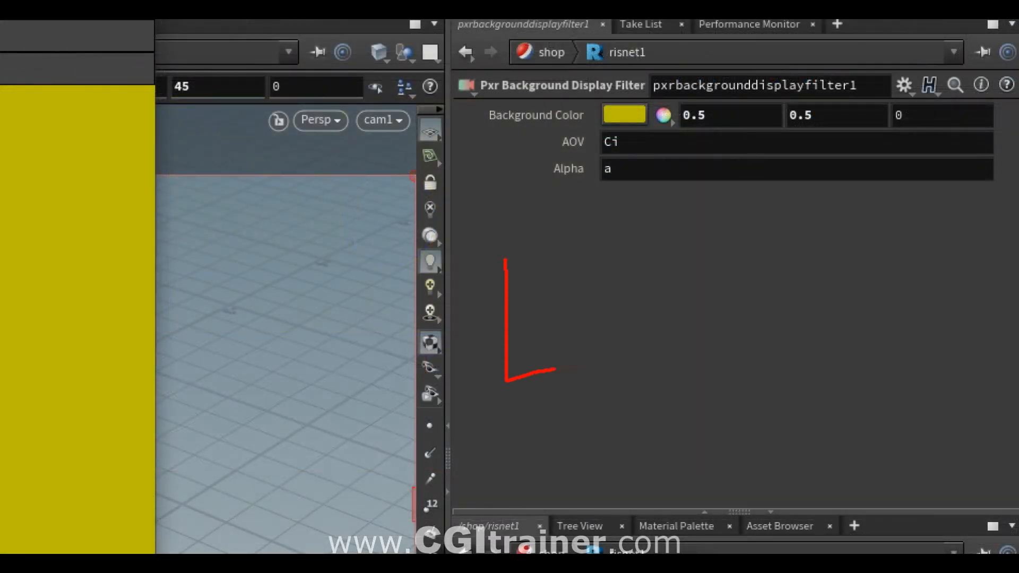
{"action": "mouse_move", "coordinate": [554, 368]}
{"action": "left_mouse_down"}
{"action": "mouse_move", "coordinate": [528, 252]}
{"action": "mouse_move", "coordinate": [498, 252]}
{"action": "left_mouse_up"}
{"action": "left_click_drag", "start_coordinate": [490, 113], "coordinate": [469, 111]}
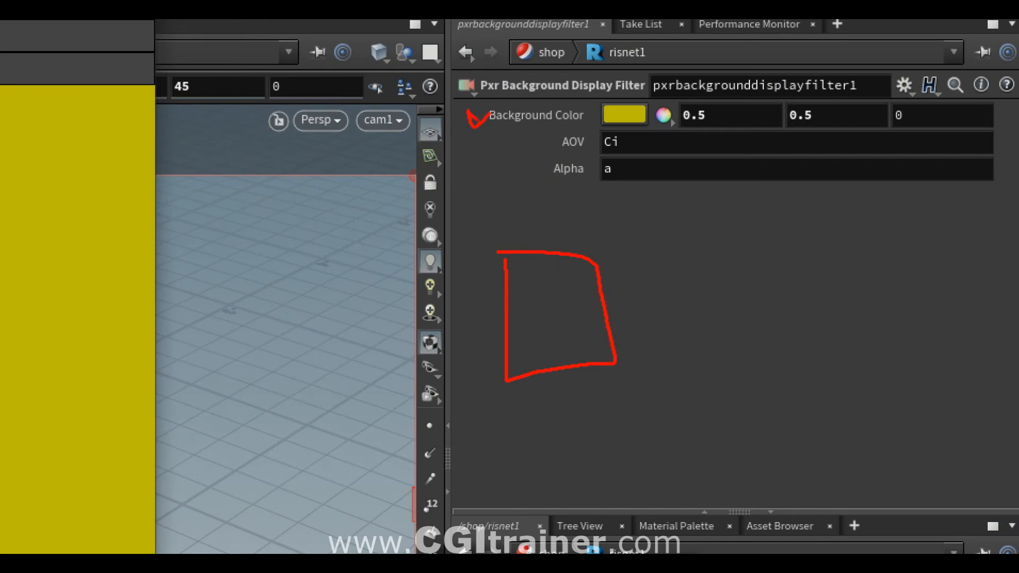
{"action": "mouse_move", "coordinate": [523, 246]}
{"action": "left_mouse_down"}
{"action": "mouse_move", "coordinate": [522, 226]}
{"action": "mouse_move", "coordinate": [632, 312]}
{"action": "mouse_move", "coordinate": [617, 337]}
{"action": "left_mouse_up"}
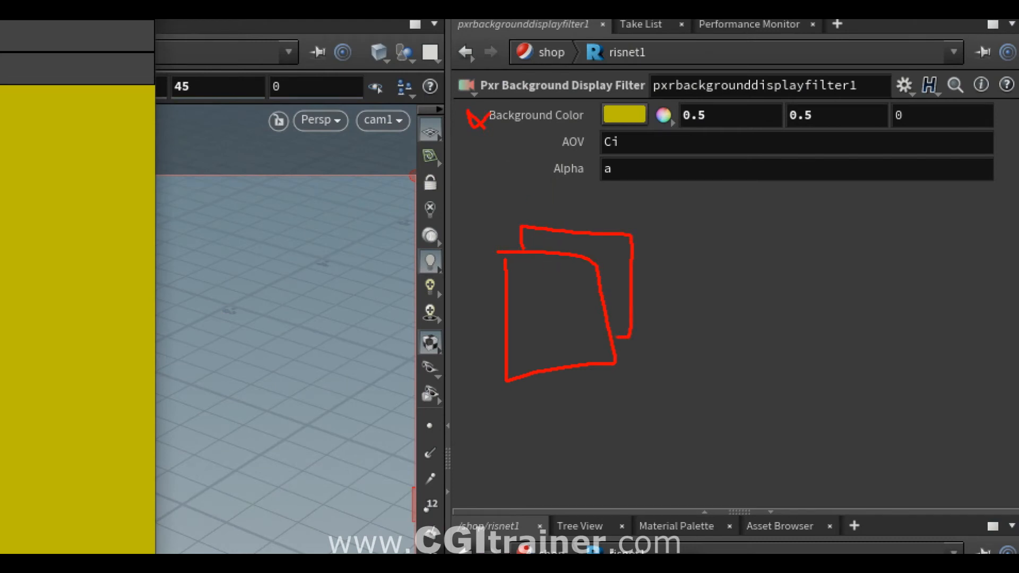
{"action": "left_click_drag", "start_coordinate": [689, 285], "coordinate": [770, 285]}
{"action": "left_click_drag", "start_coordinate": [766, 269], "coordinate": [770, 314]}
{"action": "mouse_move", "coordinate": [829, 272]}
{"action": "left_mouse_down"}
{"action": "mouse_move", "coordinate": [845, 308]}
{"action": "mouse_move", "coordinate": [870, 287]}
{"action": "mouse_move", "coordinate": [877, 305]}
{"action": "mouse_move", "coordinate": [897, 265]}
{"action": "left_mouse_up"}
{"action": "left_click_drag", "start_coordinate": [896, 266], "coordinate": [908, 299]}
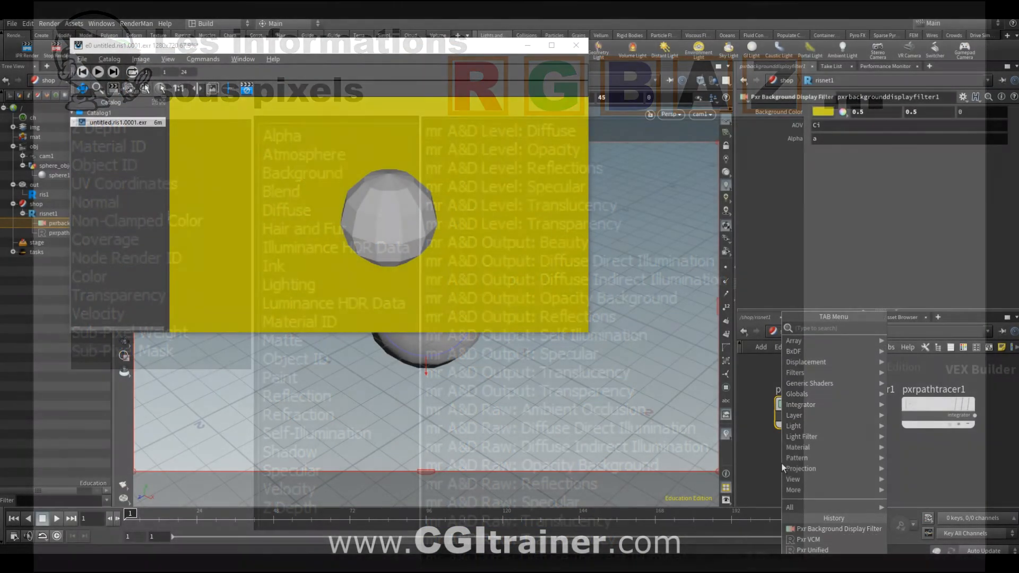
Step: Add a Pxr Image Display Filter node below the background display filter and open its list of recent image files
{"action": "mouse_move", "coordinate": [795, 383]}
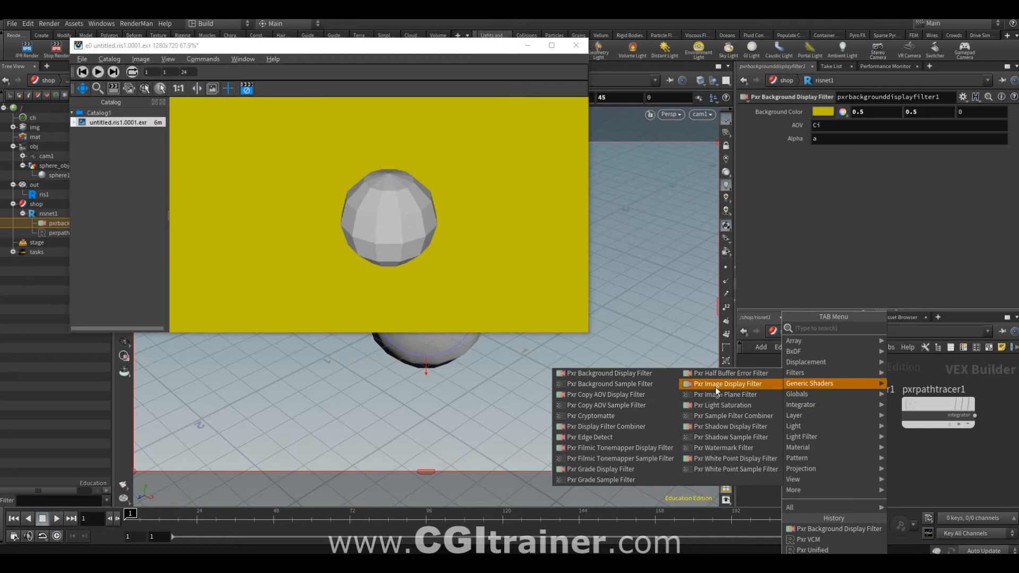
{"action": "left_click", "coordinate": [728, 386]}
{"action": "left_click", "coordinate": [806, 463]}
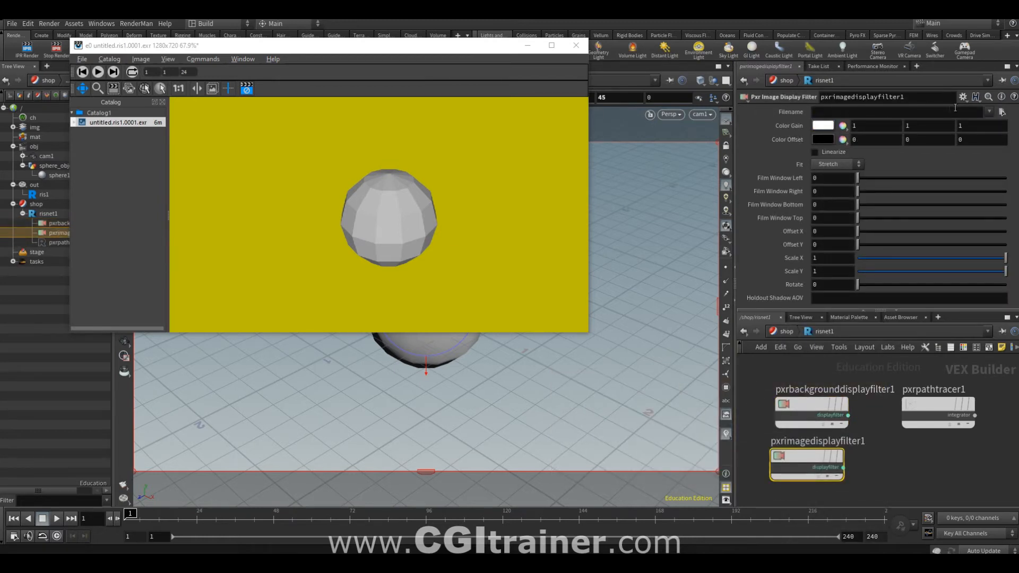
{"action": "left_click", "coordinate": [988, 112]}
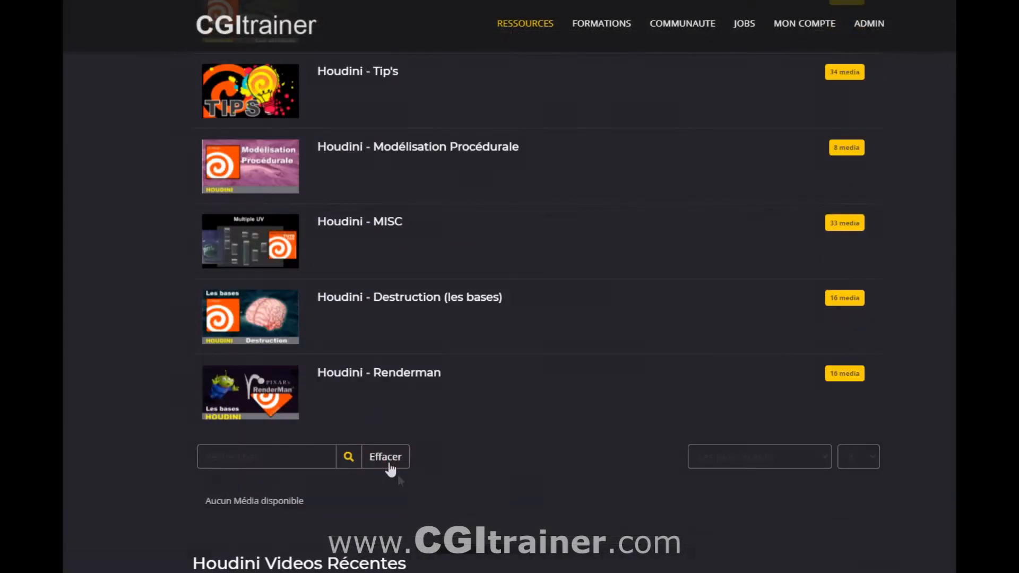
Step: Switch to the CGItrainer website and pick the RenderMan TEX texture format video among the Houdini - Renderman tutorials
{"action": "left_click", "coordinate": [403, 375]}
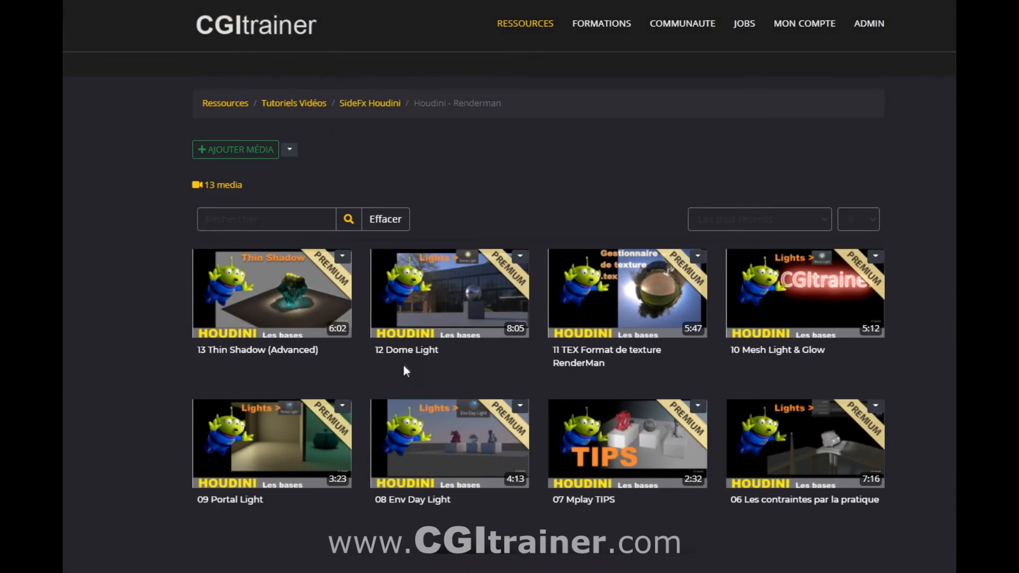
{"action": "left_click", "coordinate": [653, 259]}
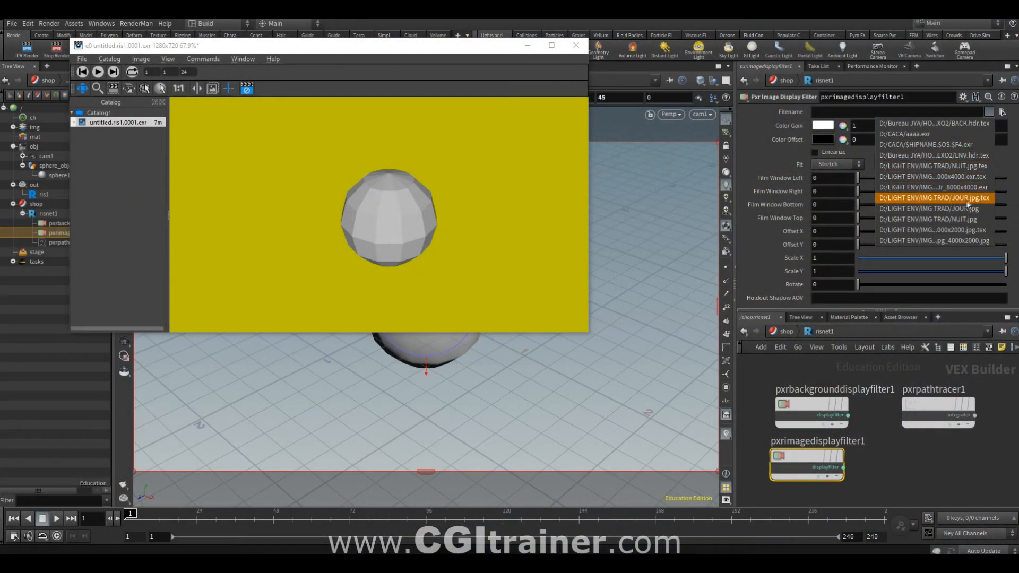
Step: Load D:/LIGHT ENV/IMG TRAD/JOUR.jpg.tex into the image display filter and assign pxrimagedisplayfilter1 as the display filter of ris1
{"action": "left_click", "coordinate": [986, 198]}
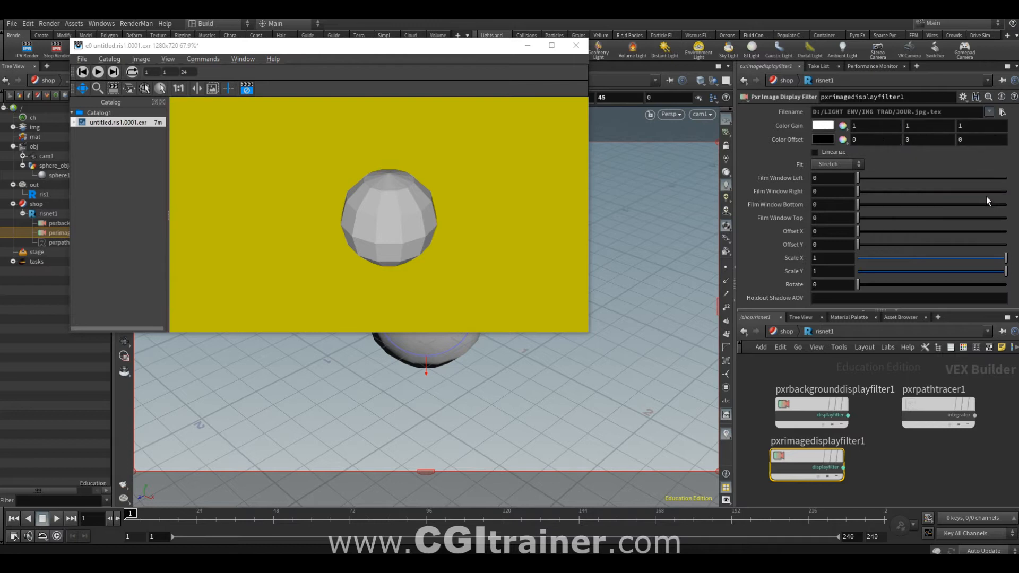
{"action": "left_click", "coordinate": [42, 194]}
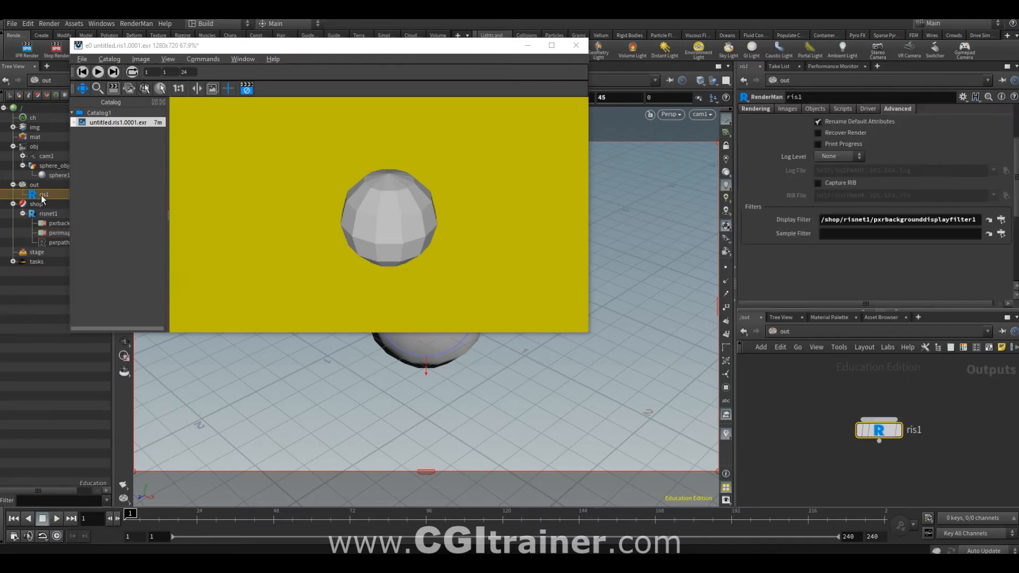
{"action": "left_click", "coordinate": [1000, 219]}
{"action": "left_click", "coordinate": [970, 190]}
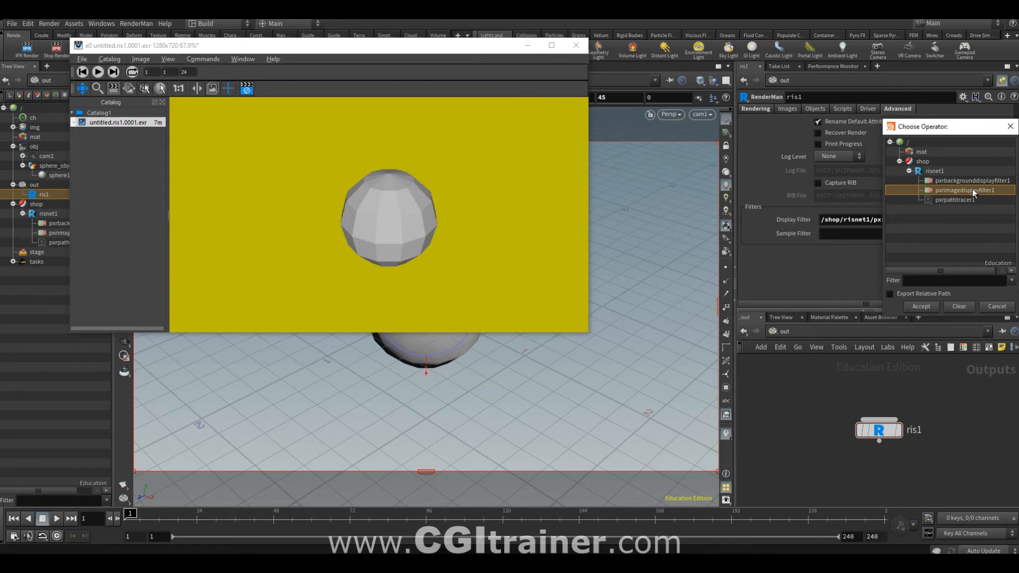
{"action": "left_click", "coordinate": [921, 306]}
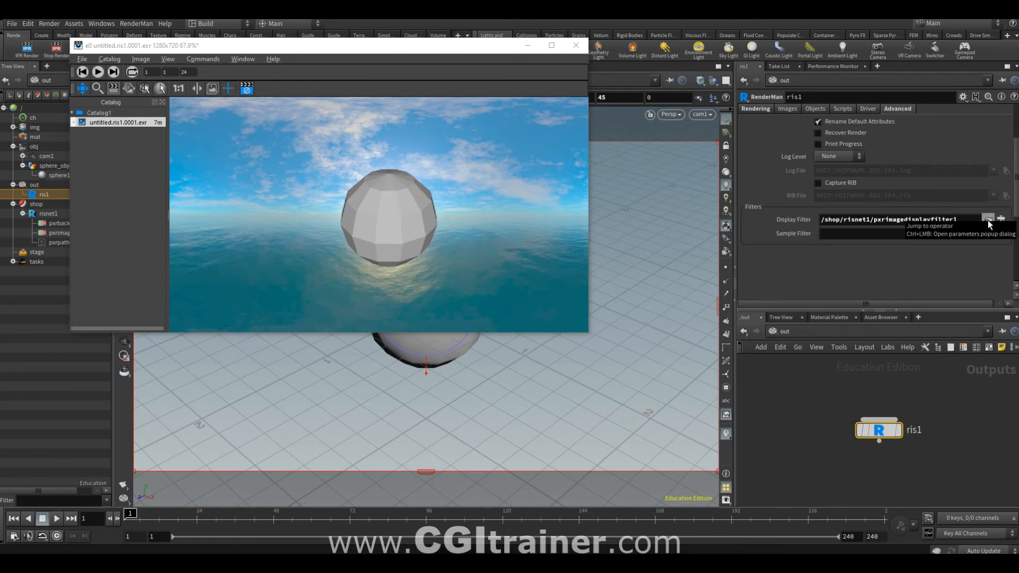
Step: Try a Color Gain of 0.3 and a Color Offset of -0.1 on the image display filter, and reset both to their defaults
{"action": "left_click", "coordinate": [988, 219]}
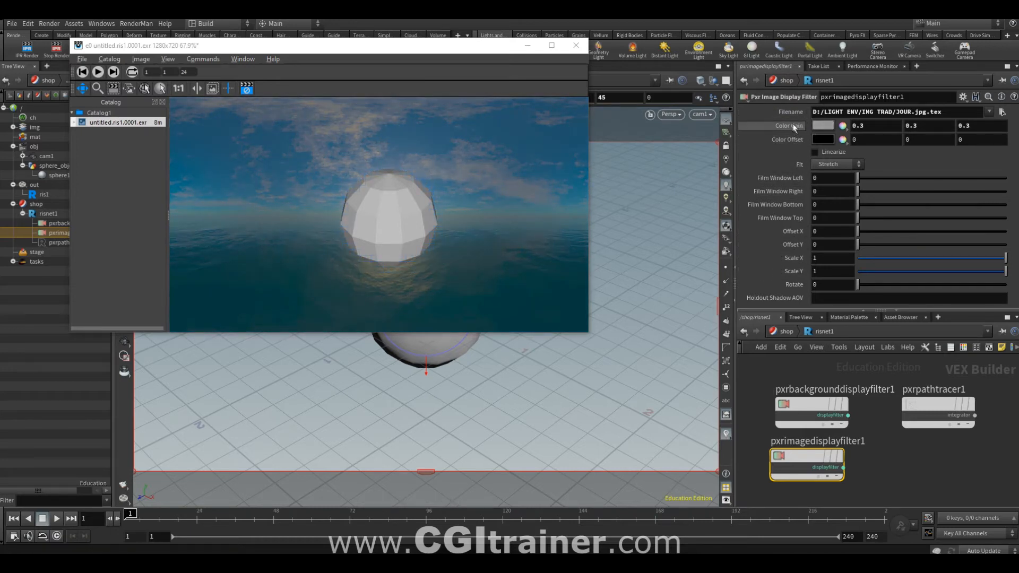
{"action": "mouse_move", "coordinate": [783, 139]}
{"action": "middle_mouse_down"}
{"action": "mouse_move", "coordinate": [807, 138]}
{"action": "mouse_move", "coordinate": [763, 139]}
{"action": "mouse_move", "coordinate": [785, 141]}
{"action": "middle_mouse_up"}
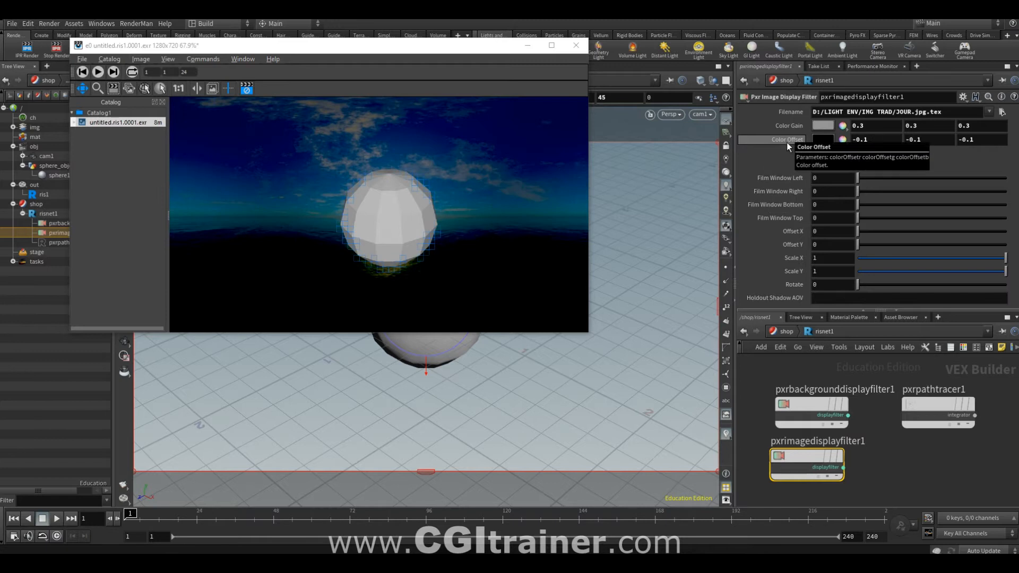
{"action": "middle_click", "coordinate": [788, 139], "text": "ctrl"}
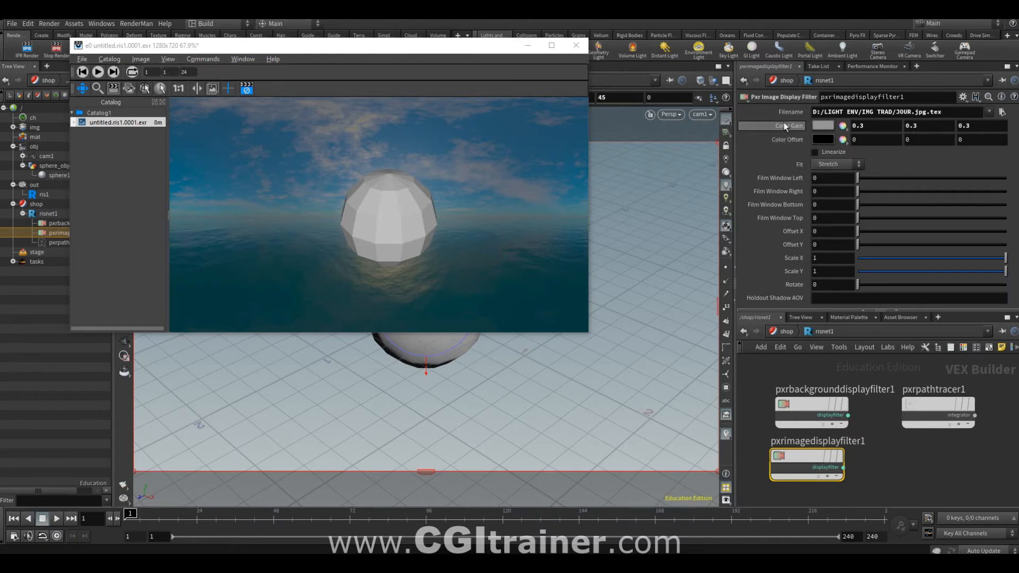
{"action": "middle_click", "coordinate": [784, 126], "text": "ctrl"}
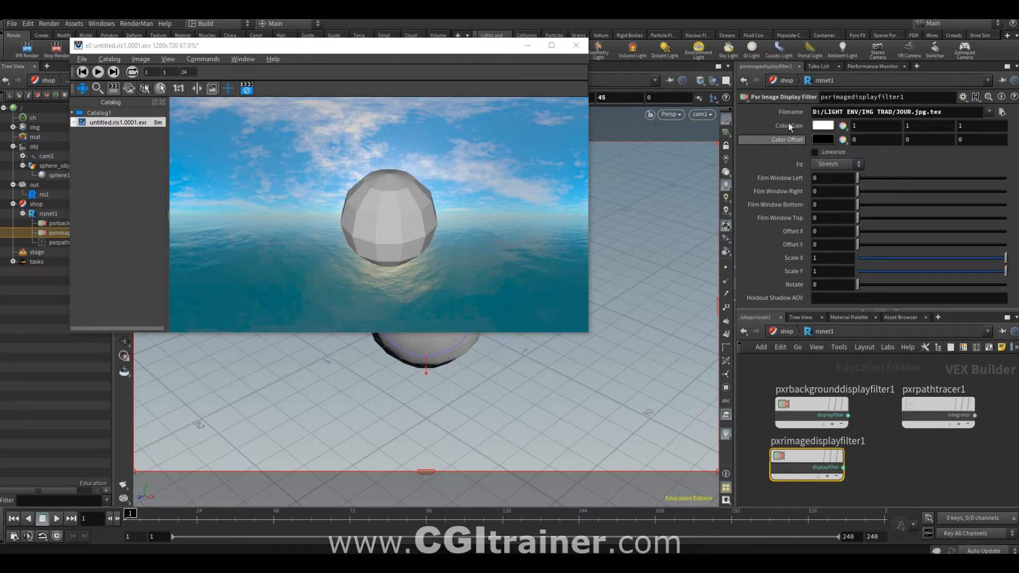
Step: Replace the image display filter's file with the Luxo-Jr_8000x4000 EXR texture and test Linearize on and off
{"action": "left_click", "coordinate": [988, 111]}
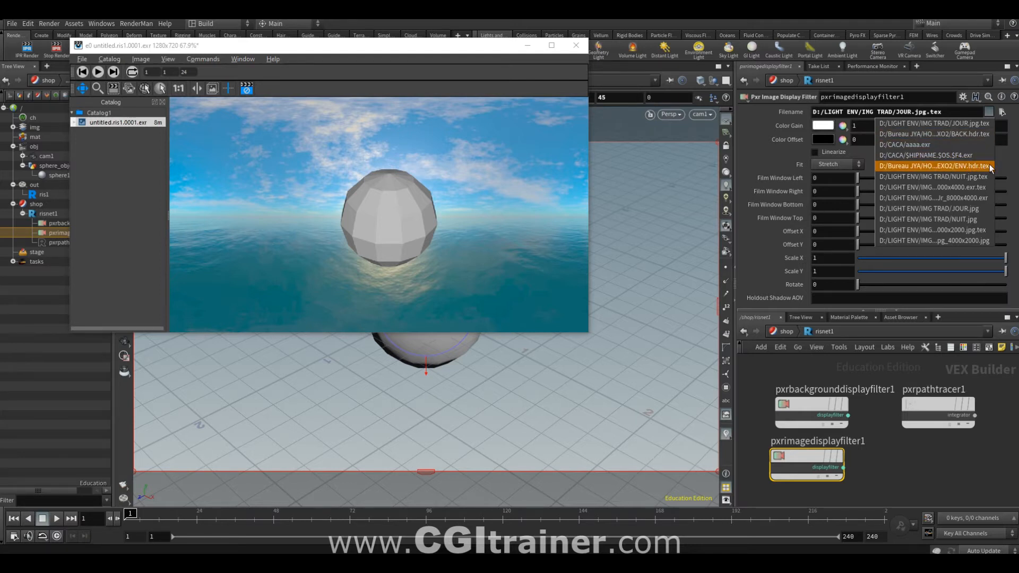
{"action": "left_click", "coordinate": [955, 198]}
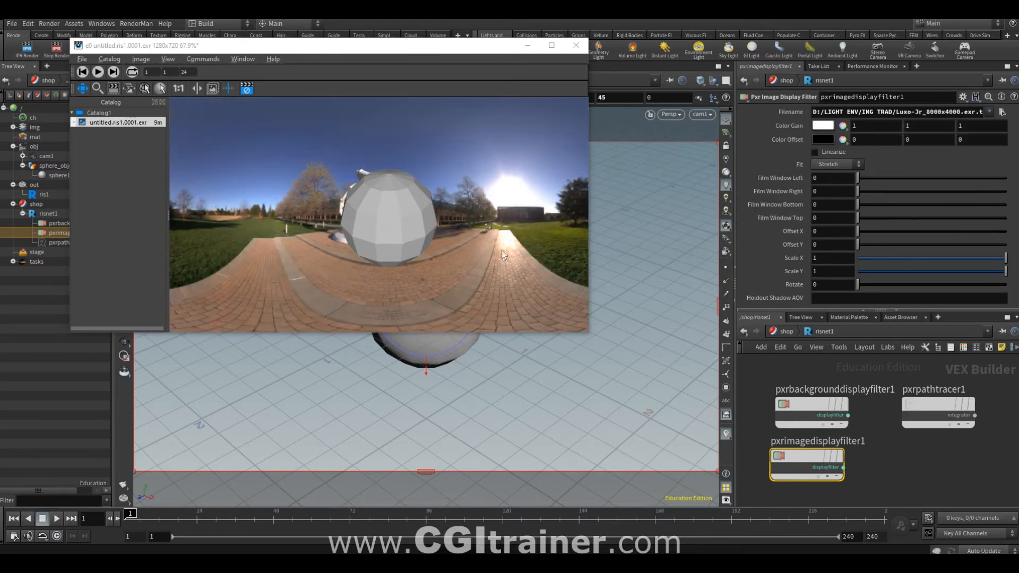
{"action": "left_click", "coordinate": [816, 152]}
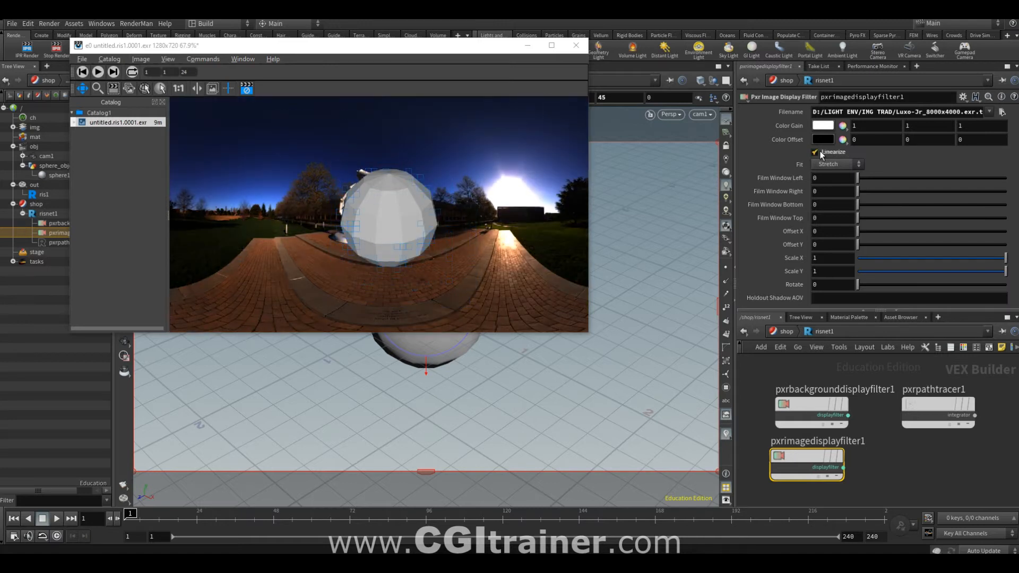
{"action": "left_click", "coordinate": [833, 152]}
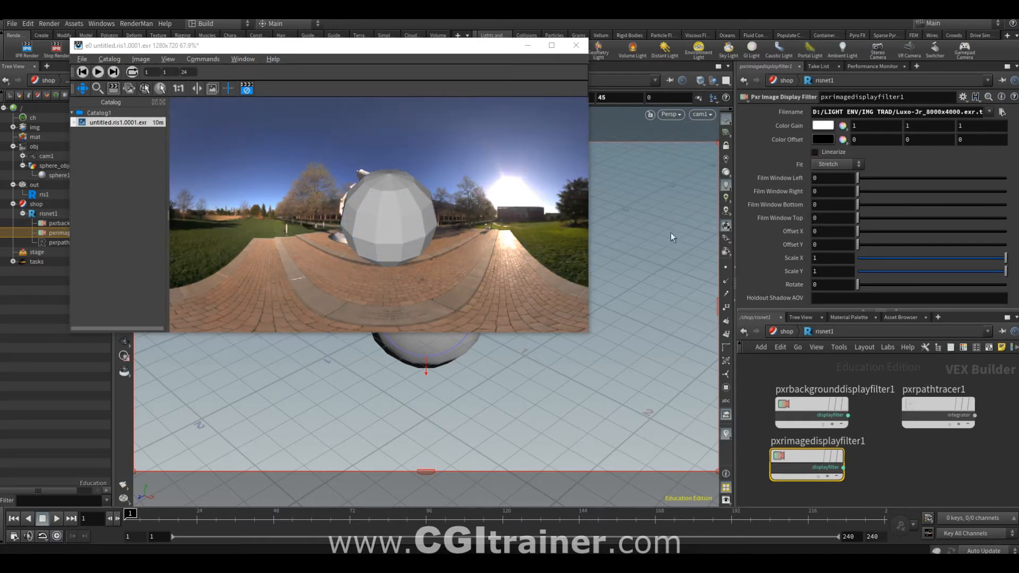
Step: Try other Fit modes such as Horizontal on the image display filter, then restore Stretch
{"action": "left_click", "coordinate": [830, 165]}
{"action": "left_click", "coordinate": [831, 185]}
{"action": "left_click", "coordinate": [832, 164]}
{"action": "left_click", "coordinate": [829, 196]}
{"action": "left_click", "coordinate": [833, 165]}
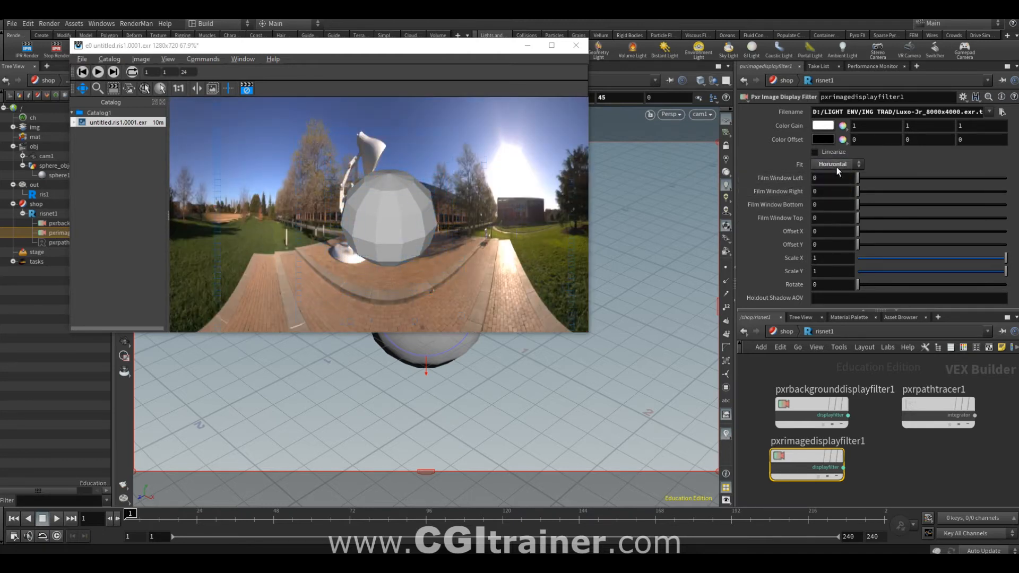
{"action": "left_click", "coordinate": [825, 174]}
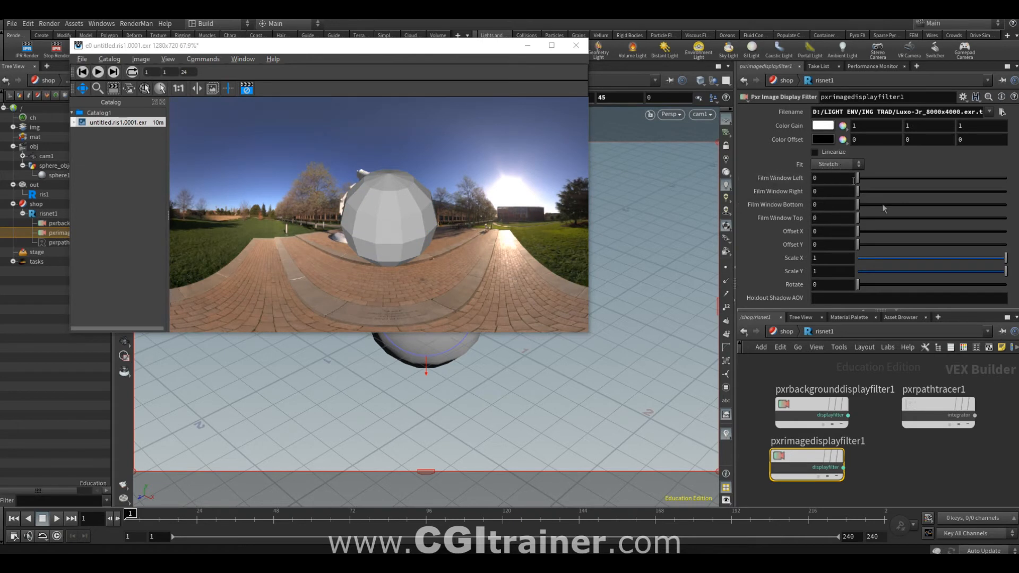
Step: Try film window values of about 0.209 left, 0.219 right, 0.442 bottom and 0.691 top, and reset all four to defaults
{"action": "left_click_drag", "start_coordinate": [858, 217], "coordinate": [883, 205]}
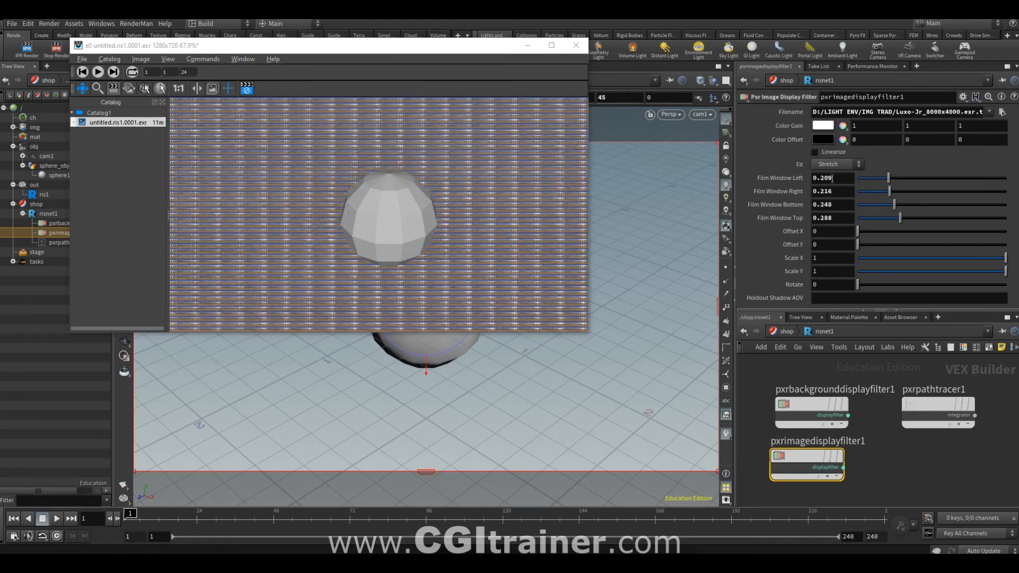
{"action": "mouse_move", "coordinate": [894, 204]}
{"action": "left_mouse_down"}
{"action": "mouse_move", "coordinate": [860, 207]}
{"action": "mouse_move", "coordinate": [892, 219]}
{"action": "left_mouse_up"}
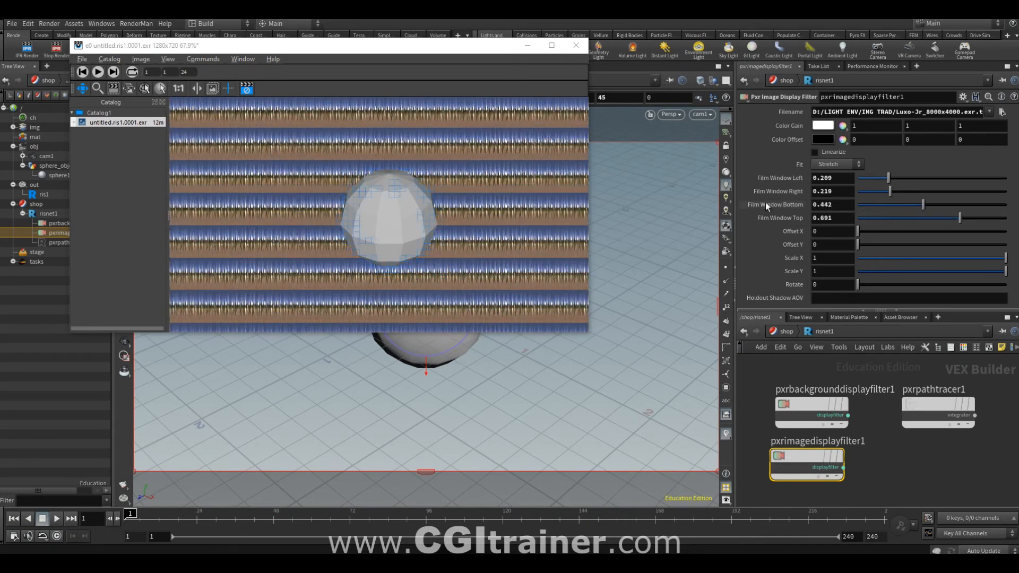
{"action": "middle_click", "coordinate": [765, 180], "text": "ctrl"}
{"action": "middle_click", "coordinate": [764, 190], "text": "ctrl"}
{"action": "middle_click", "coordinate": [764, 205], "text": "ctrl"}
{"action": "middle_click", "coordinate": [763, 219], "text": "ctrl"}
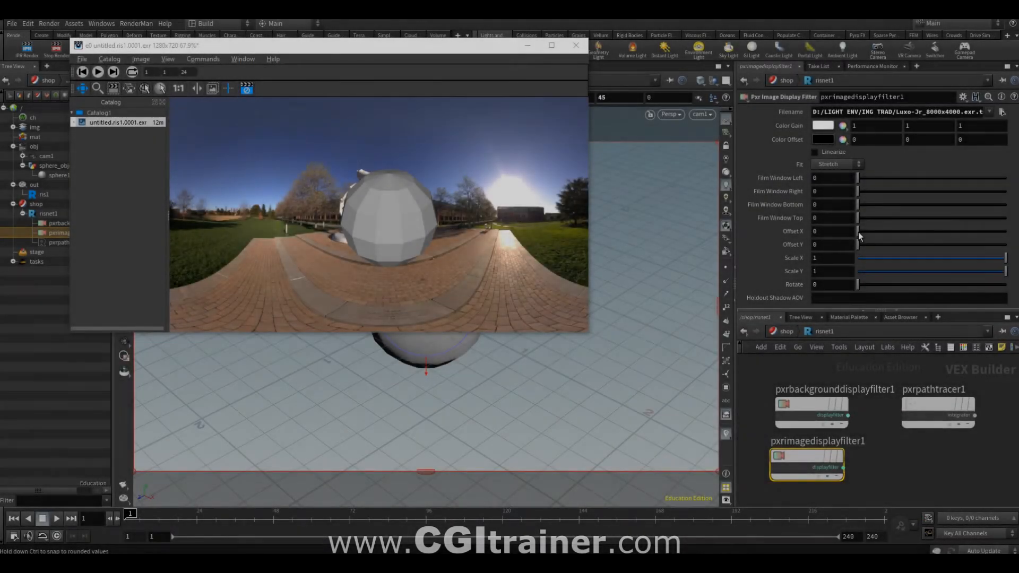
Step: Test Offset X on the image display filter, then flip the background with a Scale X of -1 and restore it to 1
{"action": "left_click_drag", "start_coordinate": [859, 233], "coordinate": [829, 259]}
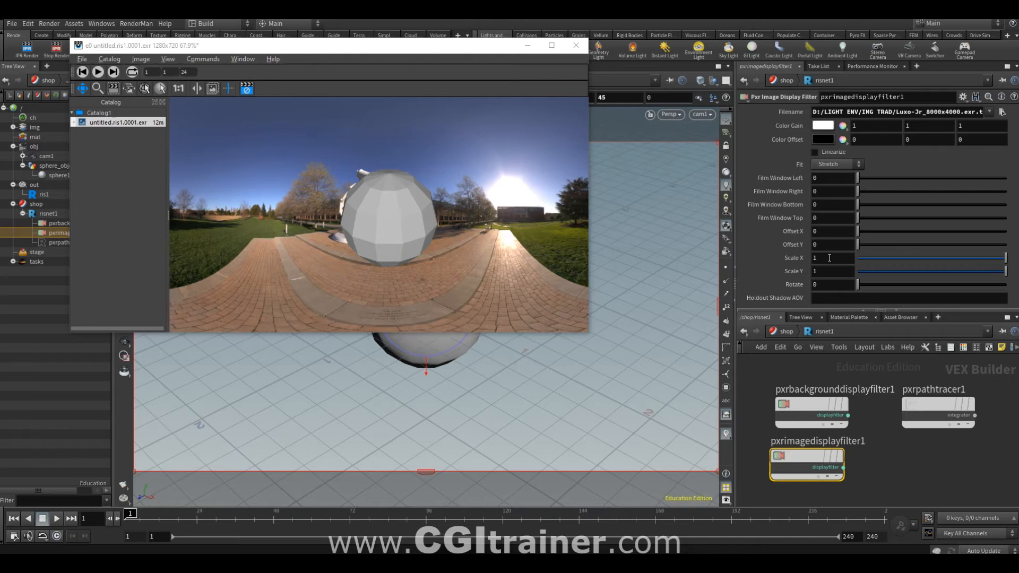
{"action": "left_click", "coordinate": [831, 257]}
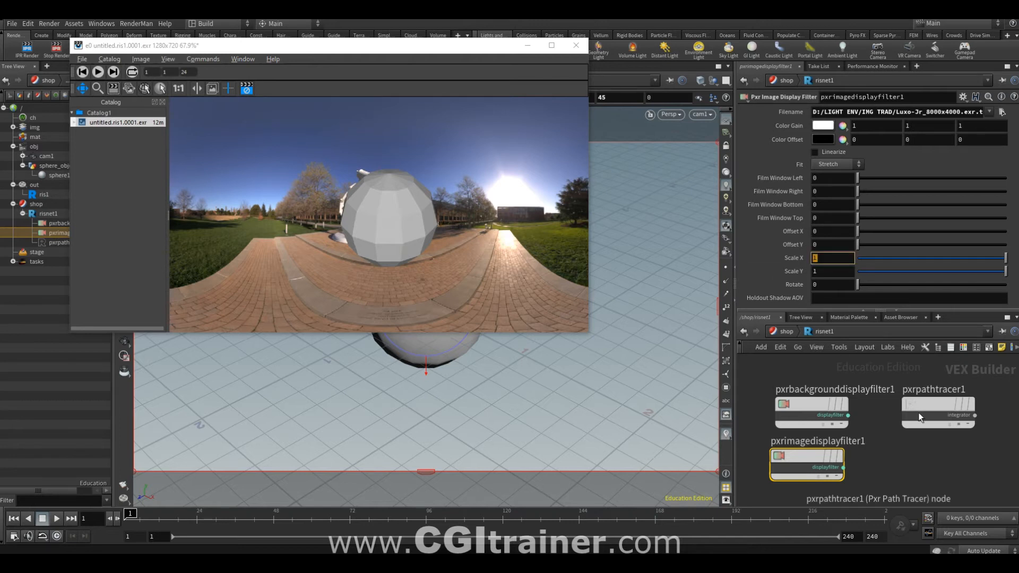
{"action": "type", "text": "-1"}
{"action": "key", "text": "Return"}
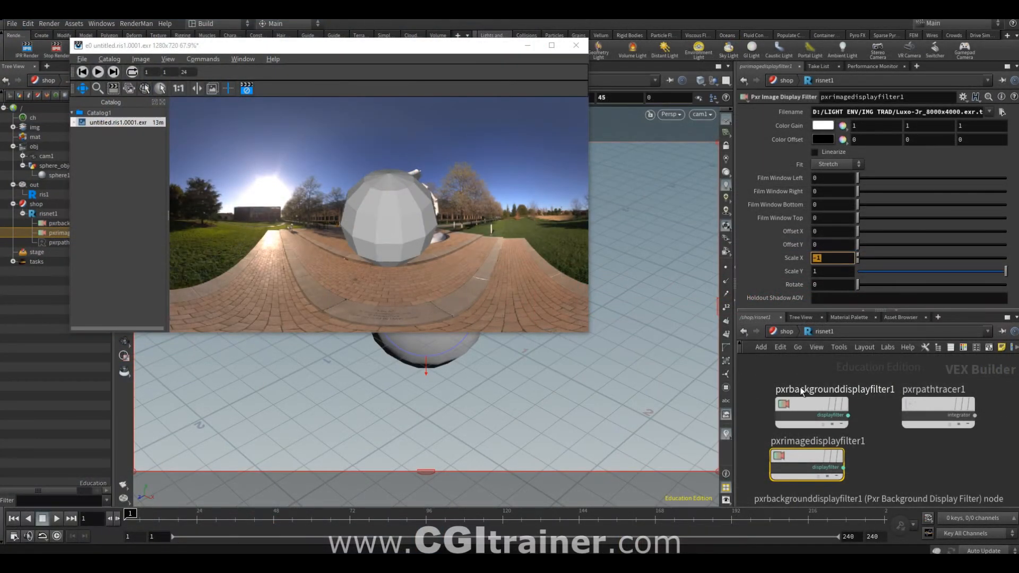
{"action": "type", "text": "1"}
{"action": "key", "text": "Return"}
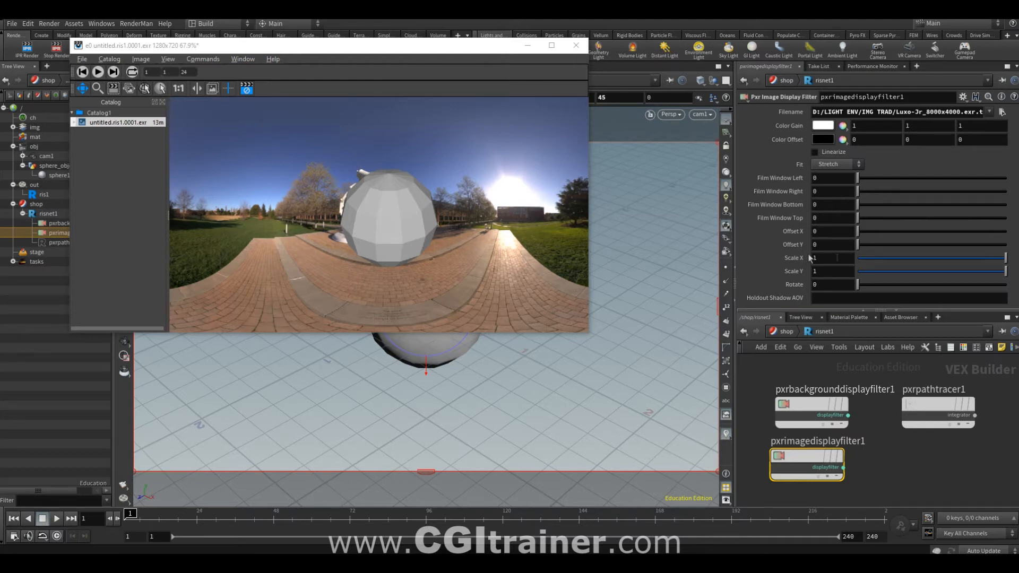
Step: Rearrange the risnet1 network, stacking the two display filter nodes and moving pxrpathtracer1 away to free space beside them
{"action": "left_click_drag", "start_coordinate": [924, 408], "coordinate": [961, 415]}
{"action": "middle_click_drag", "start_coordinate": [900, 426], "coordinate": [932, 433]}
{"action": "left_click_drag", "start_coordinate": [879, 422], "coordinate": [830, 393]}
{"action": "left_click_drag", "start_coordinate": [835, 462], "coordinate": [813, 448]}
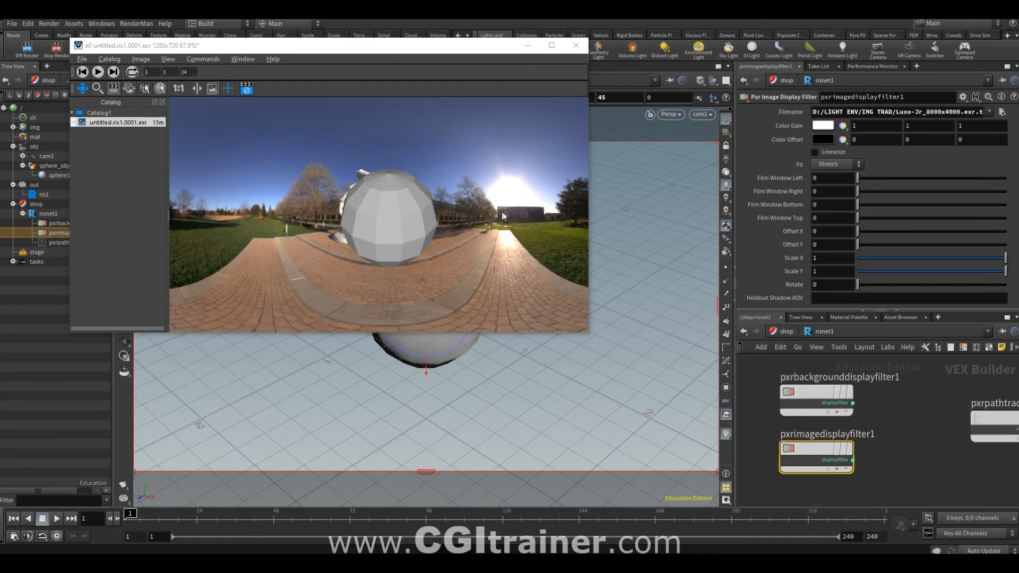
{"action": "key", "text": "ctrl+1"}
{"action": "left_click_drag", "start_coordinate": [486, 139], "coordinate": [512, 201]}
{"action": "mouse_move", "coordinate": [268, 139]}
{"action": "left_mouse_down"}
{"action": "mouse_move", "coordinate": [681, 339]}
{"action": "mouse_move", "coordinate": [499, 92]}
{"action": "left_mouse_up"}
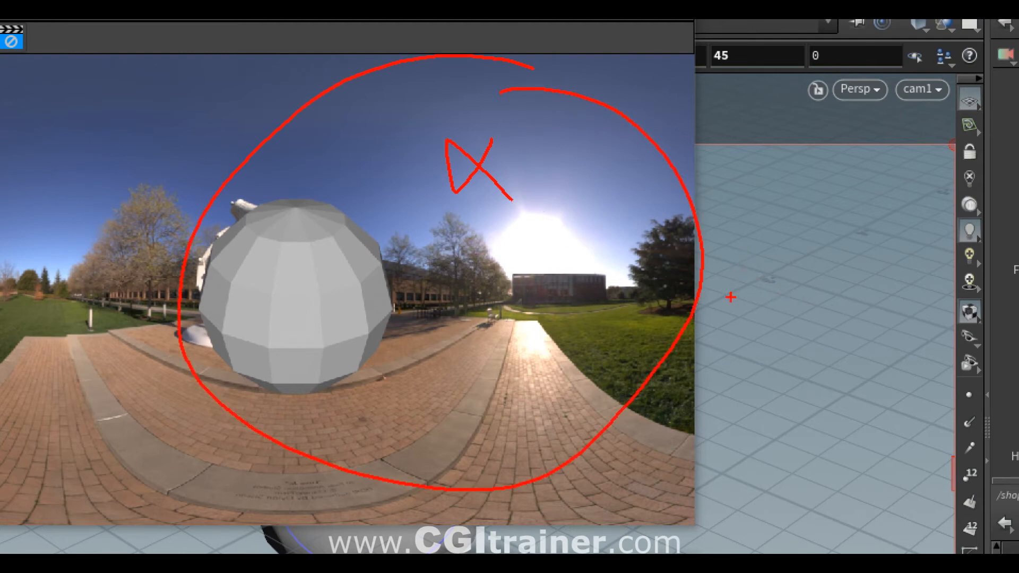
{"action": "mouse_move", "coordinate": [757, 243]}
{"action": "left_mouse_down"}
{"action": "mouse_move", "coordinate": [746, 340]}
{"action": "mouse_move", "coordinate": [785, 341]}
{"action": "mouse_move", "coordinate": [789, 258]}
{"action": "mouse_move", "coordinate": [761, 242]}
{"action": "mouse_move", "coordinate": [806, 241]}
{"action": "mouse_move", "coordinate": [807, 312]}
{"action": "mouse_move", "coordinate": [775, 319]}
{"action": "left_mouse_up"}
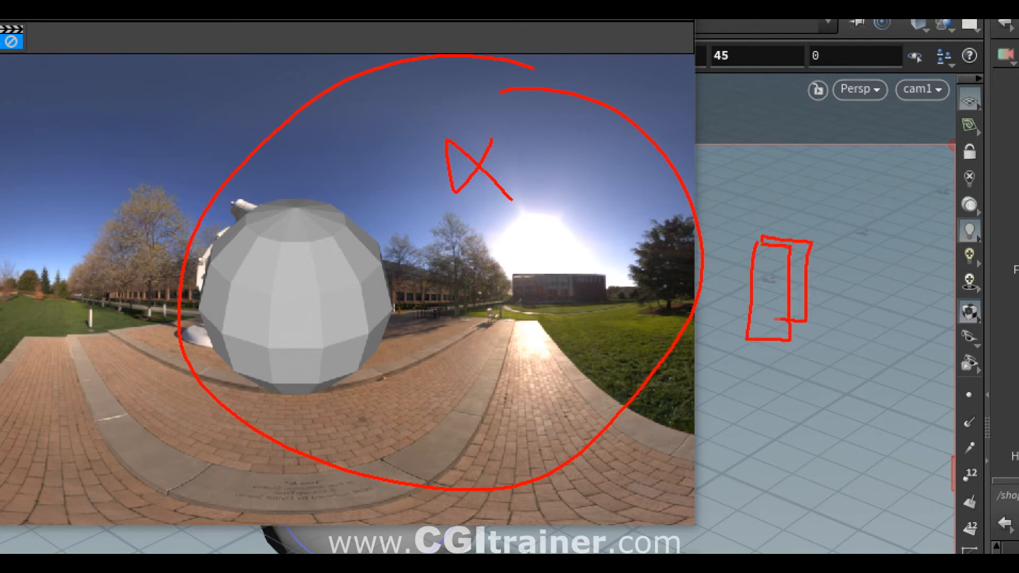
{"action": "mouse_move", "coordinate": [773, 236]}
{"action": "left_mouse_down"}
{"action": "mouse_move", "coordinate": [829, 226]}
{"action": "mouse_move", "coordinate": [829, 301]}
{"action": "mouse_move", "coordinate": [796, 298]}
{"action": "left_mouse_up"}
{"action": "mouse_move", "coordinate": [834, 188]}
{"action": "left_mouse_down"}
{"action": "mouse_move", "coordinate": [729, 220]}
{"action": "mouse_move", "coordinate": [817, 417]}
{"action": "mouse_move", "coordinate": [862, 205]}
{"action": "mouse_move", "coordinate": [819, 193]}
{"action": "left_mouse_up"}
{"action": "left_click_drag", "start_coordinate": [741, 366], "coordinate": [655, 387]}
{"action": "left_click_drag", "start_coordinate": [654, 387], "coordinate": [666, 405]}
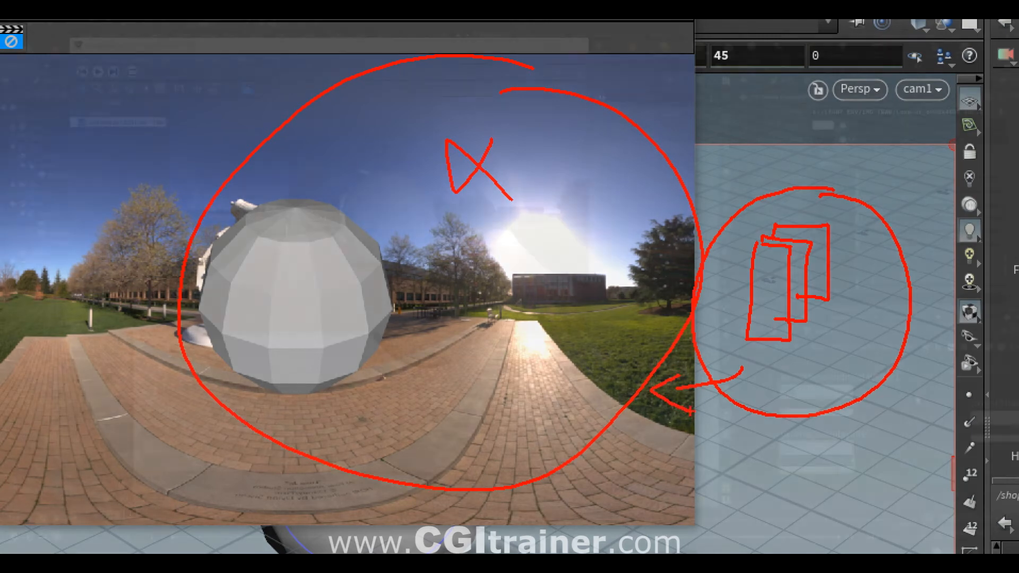
Step: Add a Pxr Display Filter Combiner beside the two display filter nodes and give it two display filter slots
{"action": "key", "text": "Tab"}
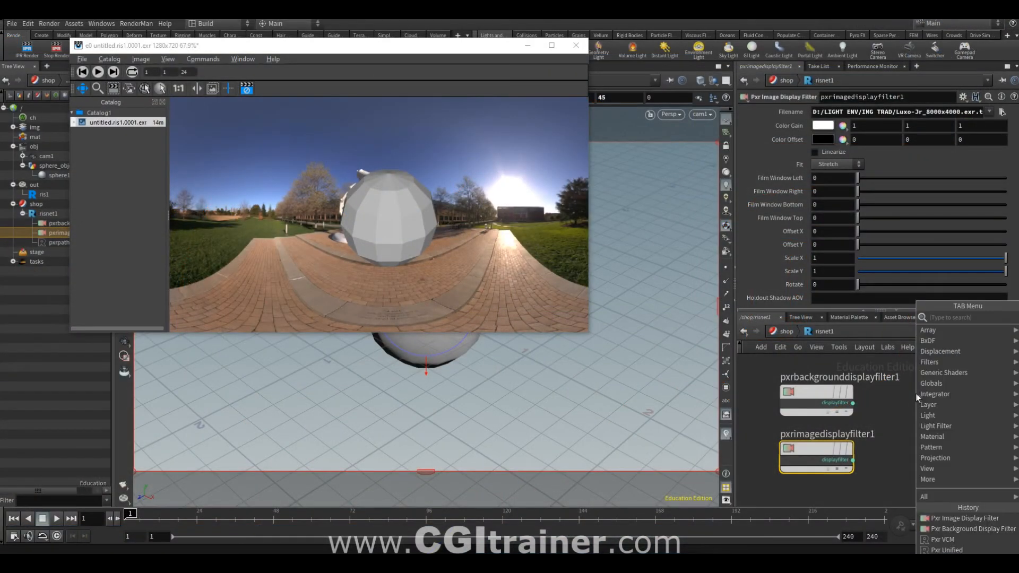
{"action": "mouse_move", "coordinate": [927, 366]}
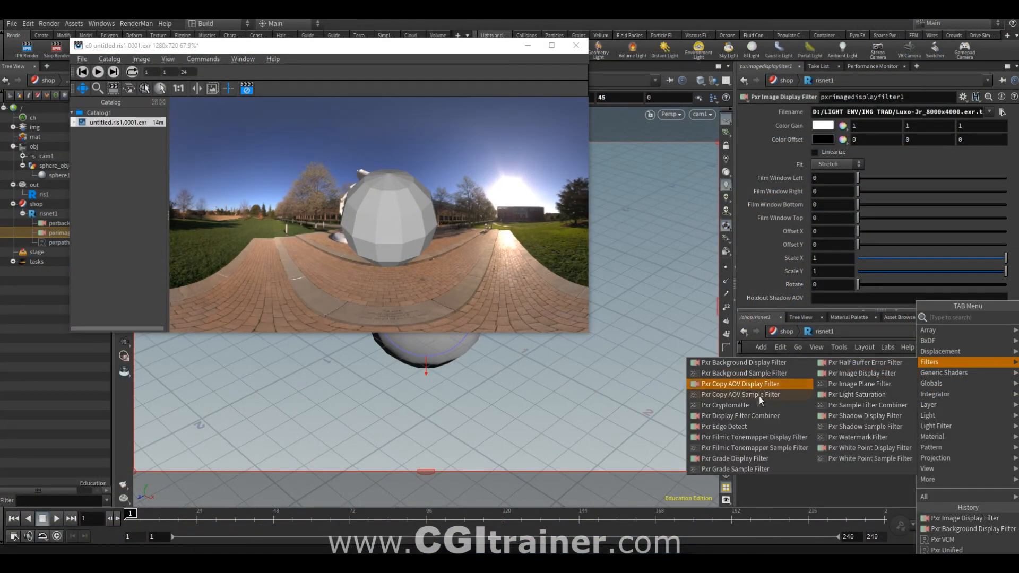
{"action": "left_click", "coordinate": [760, 416]}
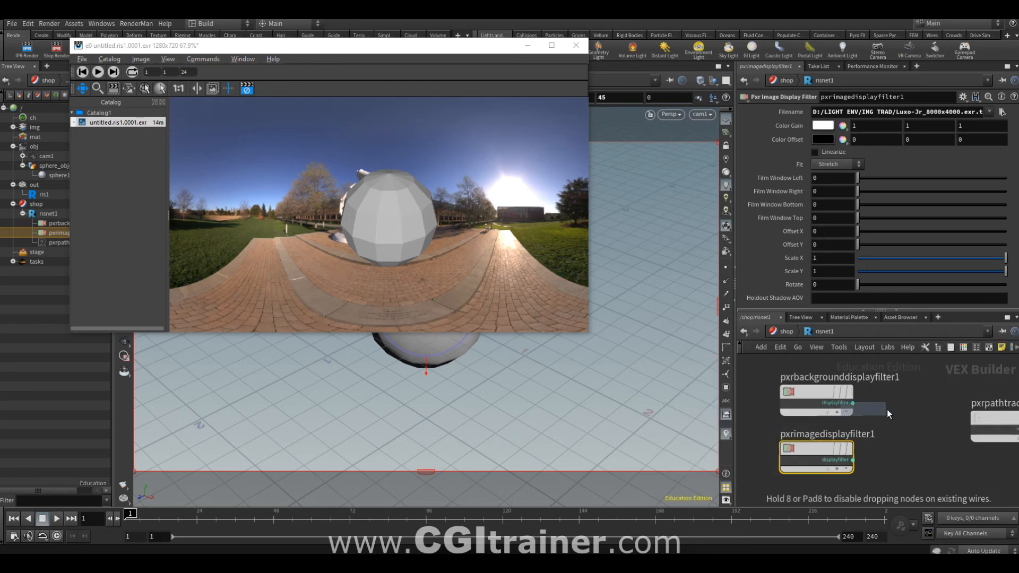
{"action": "left_click", "coordinate": [886, 409]}
{"action": "left_click", "coordinate": [883, 113]}
{"action": "left_click", "coordinate": [883, 113]}
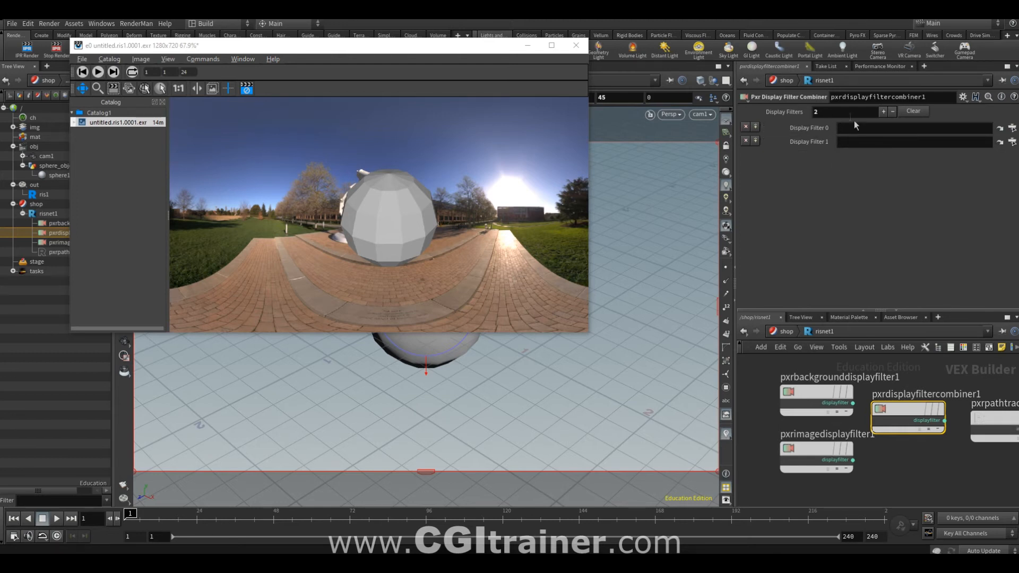
Step: Assign pxrbackgrounddisplayfilter1 to Display Filter 0 and pxrimagedisplayfilter1 to Display Filter 1 of the combiner
{"action": "mouse_move", "coordinate": [817, 449]}
{"action": "left_click_drag", "start_coordinate": [811, 451], "coordinate": [839, 268]}
{"action": "left_click_drag", "start_coordinate": [859, 144], "coordinate": [848, 128]}
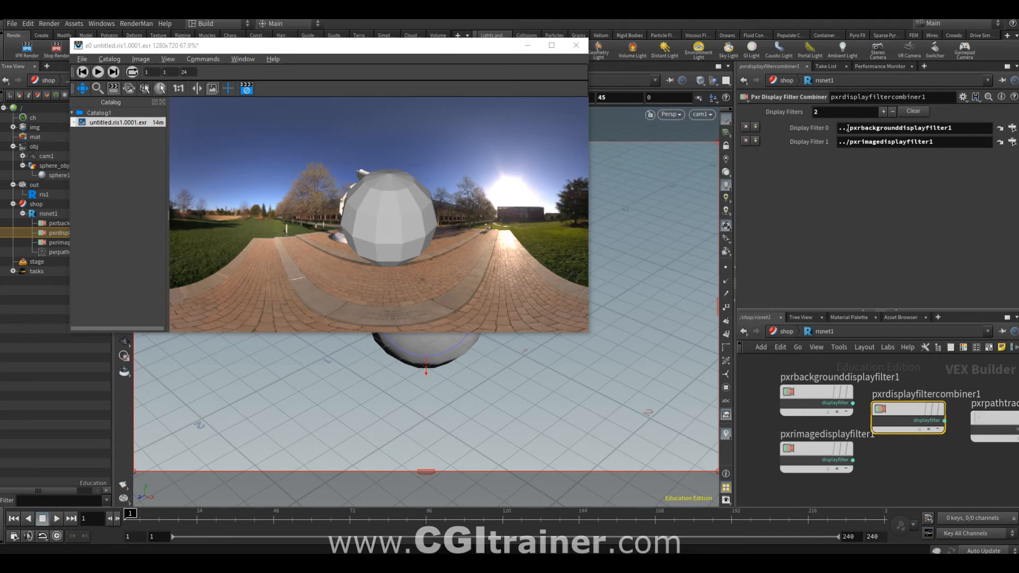
Step: Try pxrdisplayfiltercombiner1 as the display filter of ris1, then reassign pxrimagedisplayfilter1
{"action": "left_click", "coordinate": [43, 194]}
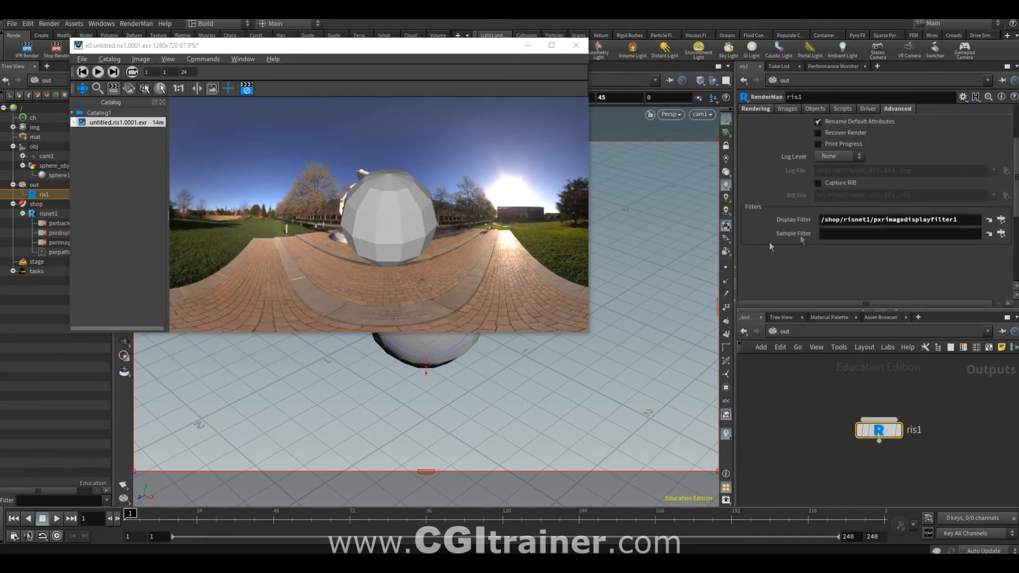
{"action": "left_click", "coordinate": [1001, 219]}
{"action": "left_click", "coordinate": [968, 189]}
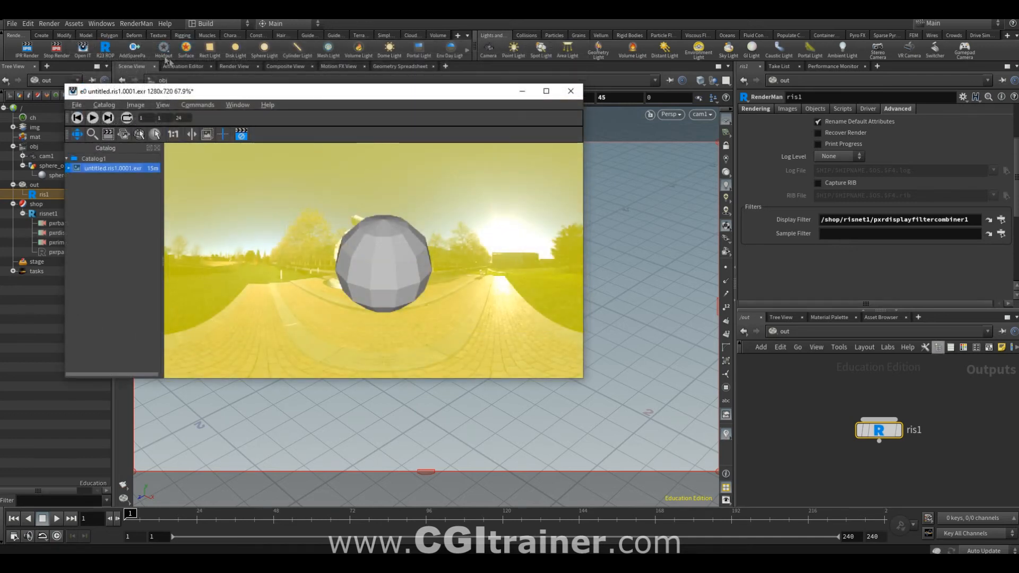
{"action": "left_click", "coordinate": [1000, 219]}
{"action": "double_click", "coordinate": [949, 200]}
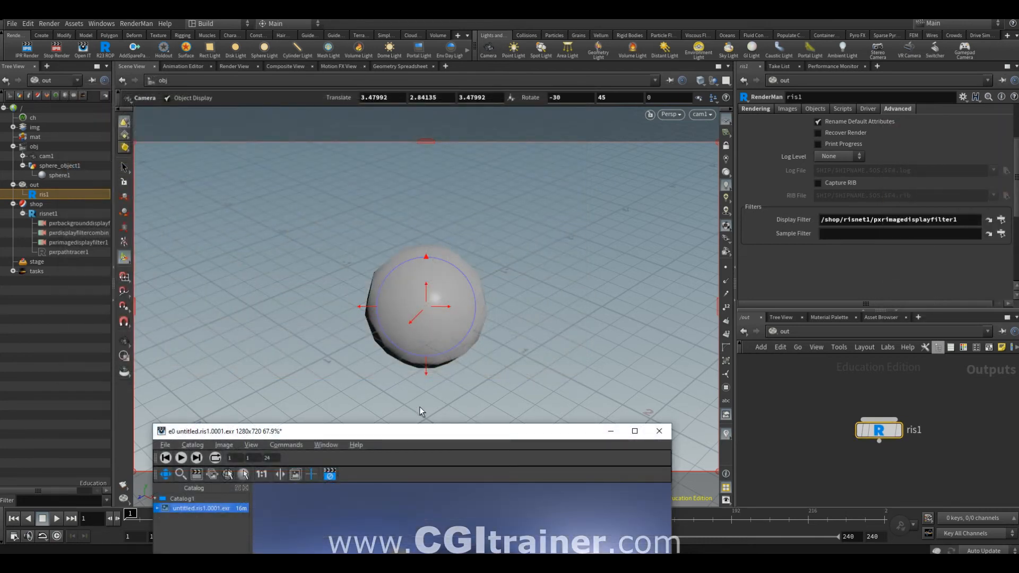
Step: Add a grid object to the scene at the origin
{"action": "left_click", "coordinate": [548, 355]}
{"action": "key", "text": "Tab"}
{"action": "type", "text": "grid"}
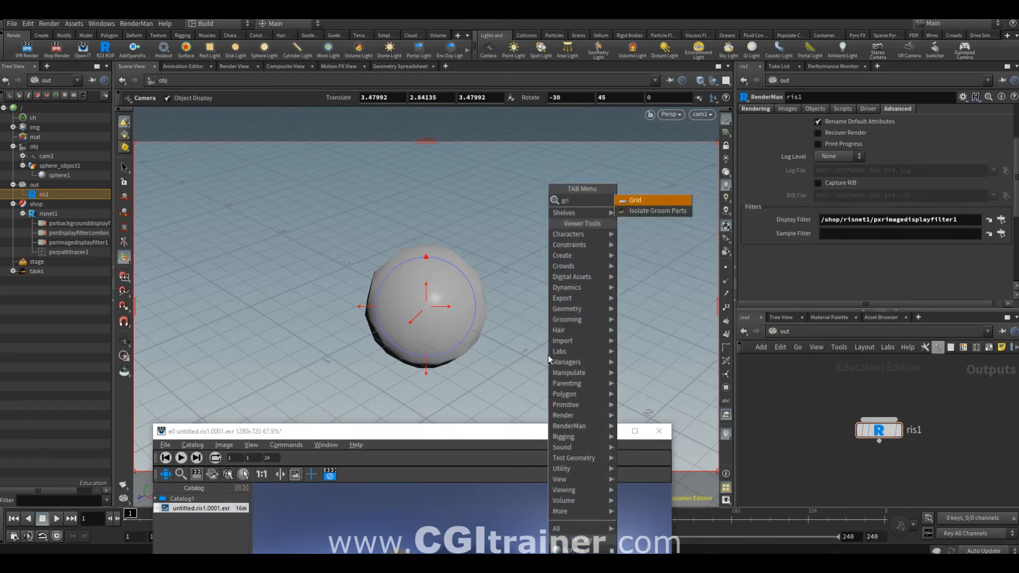
{"action": "key", "text": "Return"}
{"action": "key", "text": "Return"}
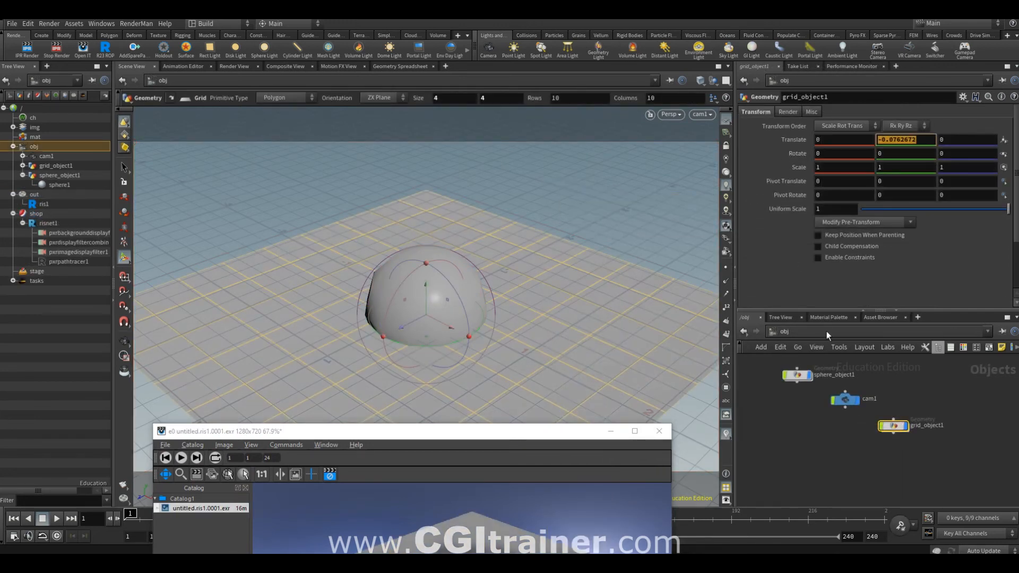
Step: Set the grid object's Y translation to -0.5 and align its node beneath sphere_object1
{"action": "type", "text": "-0.5"}
{"action": "key", "text": "Return"}
{"action": "left_click_drag", "start_coordinate": [894, 428], "coordinate": [797, 434]}
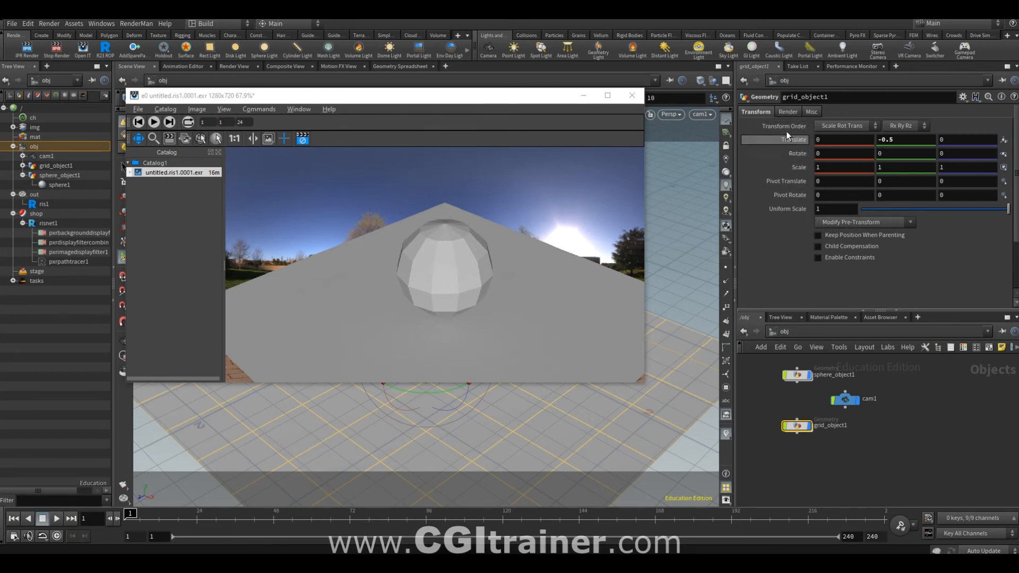
Step: Try Matte shading and Raytrace Shading in the grid object's render settings and start a new IPR render
{"action": "left_click", "coordinate": [788, 111]}
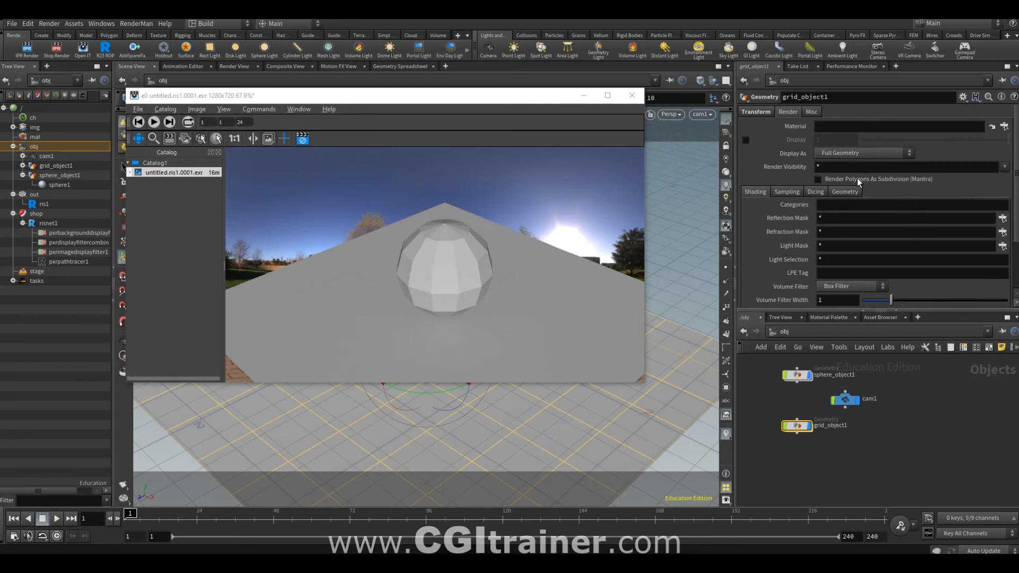
{"action": "scroll", "coordinate": [932, 281], "scroll_direction": "down", "scroll_amount": 1}
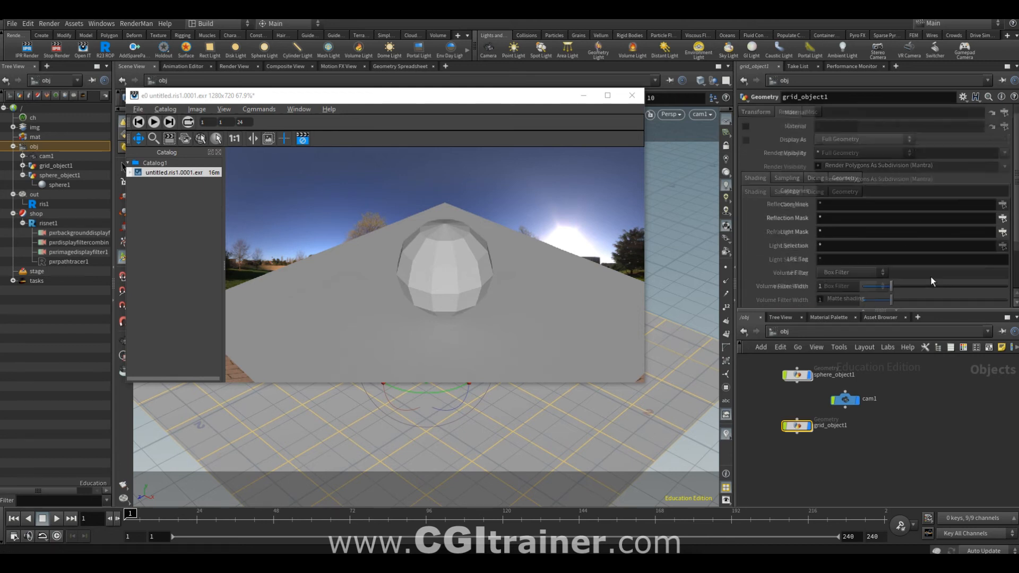
{"action": "scroll", "coordinate": [931, 276], "scroll_direction": "down", "scroll_amount": 3}
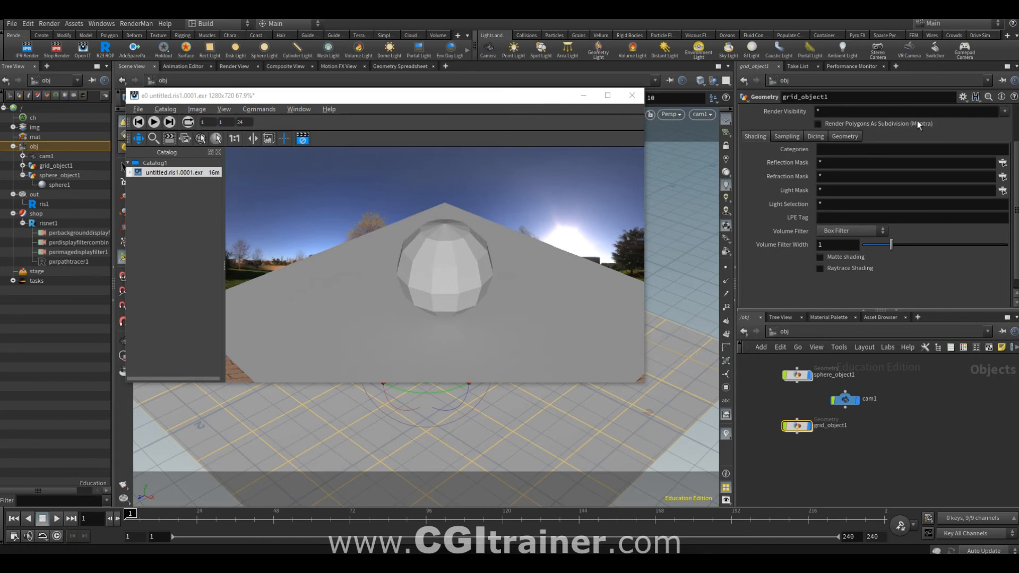
{"action": "scroll", "coordinate": [905, 154], "scroll_direction": "up", "scroll_amount": 3}
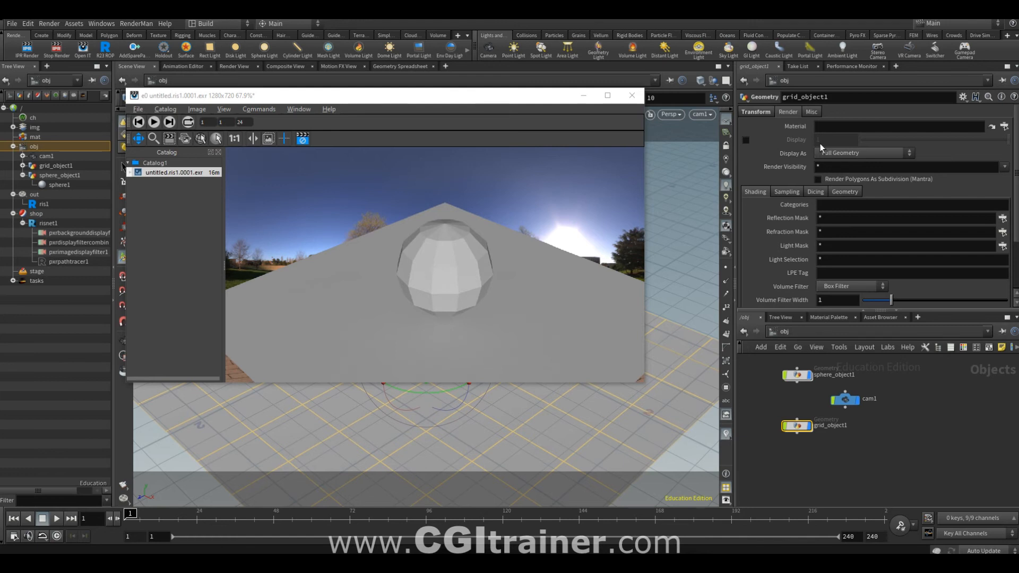
{"action": "scroll", "coordinate": [878, 184], "scroll_direction": "down", "scroll_amount": 3}
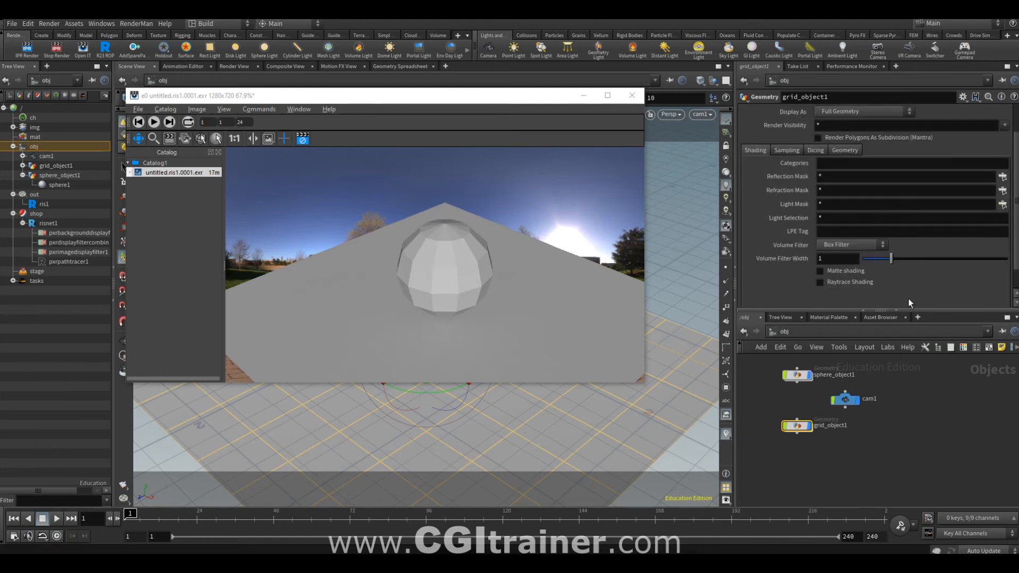
{"action": "left_click", "coordinate": [851, 270]}
{"action": "left_click", "coordinate": [843, 284]}
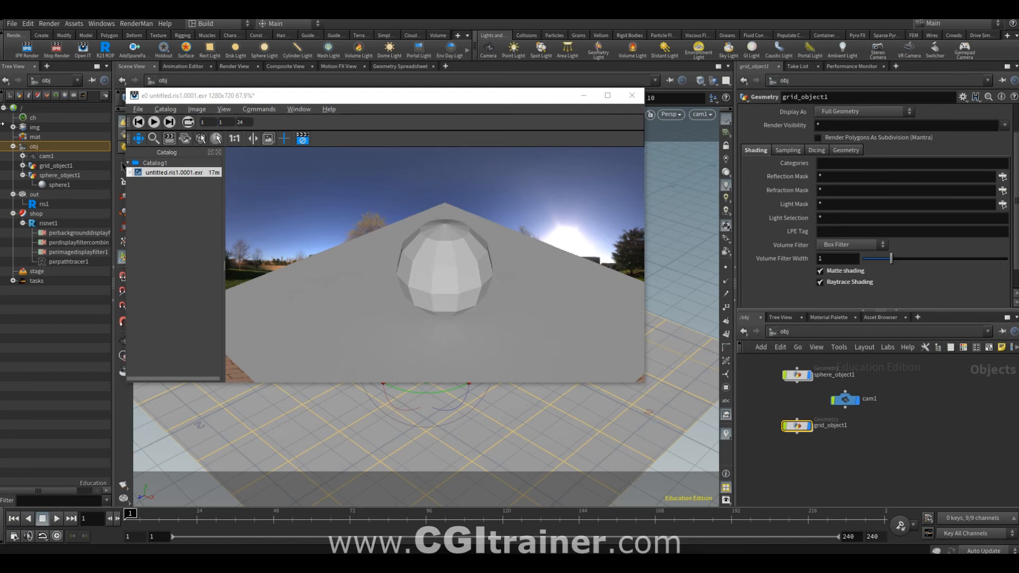
{"action": "left_click", "coordinate": [30, 52]}
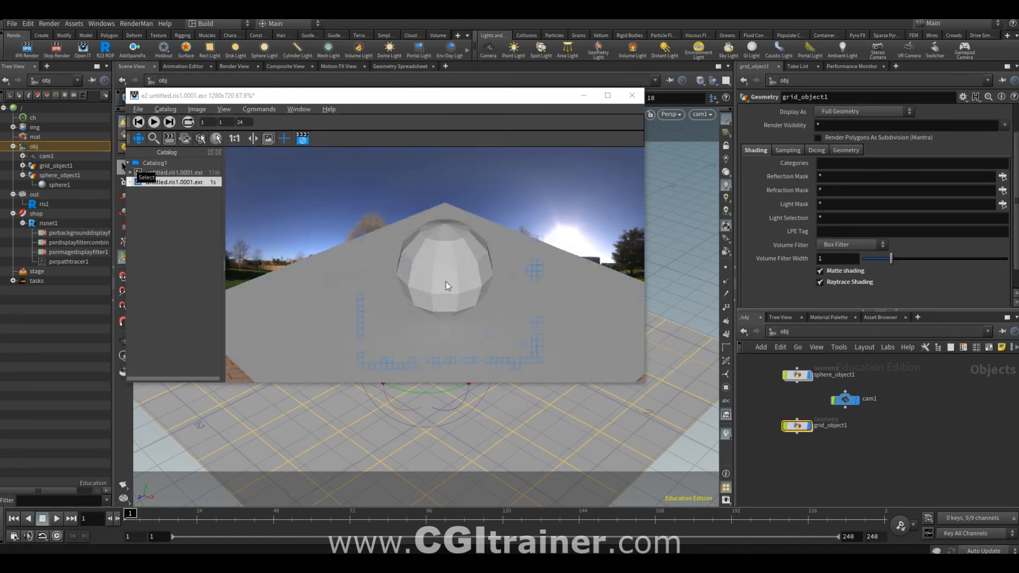
Step: Check the grid object's miscellaneous and render settings, and turn Matte shading and Raytrace Shading off
{"action": "scroll", "coordinate": [799, 272], "scroll_direction": "up", "scroll_amount": 5}
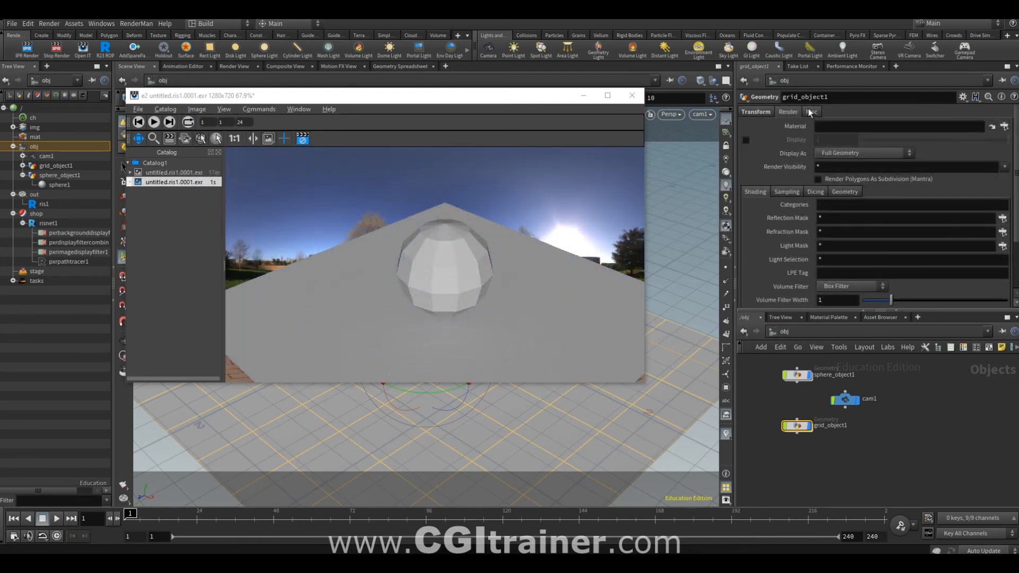
{"action": "left_click", "coordinate": [806, 113]}
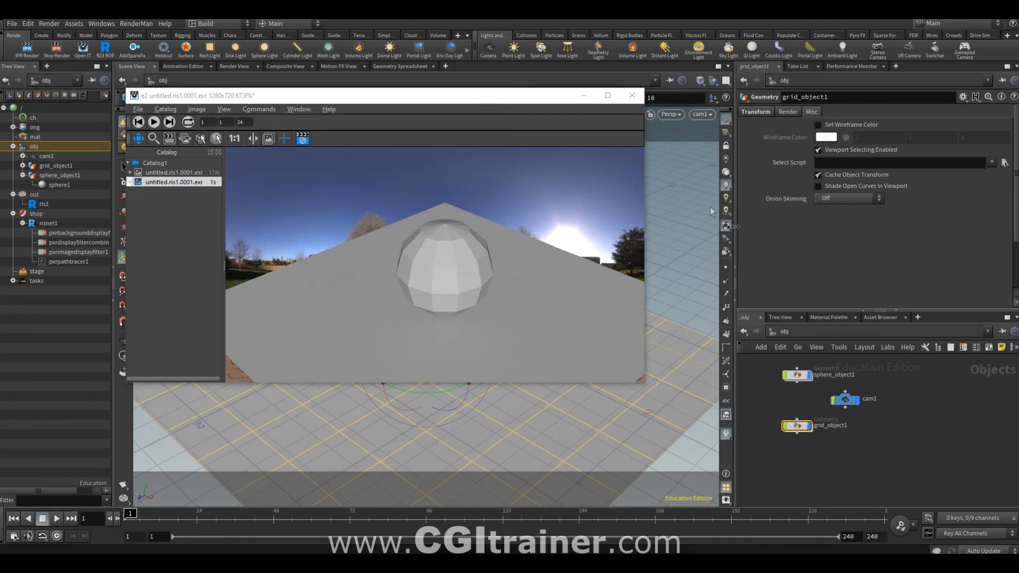
{"action": "left_click", "coordinate": [788, 112]}
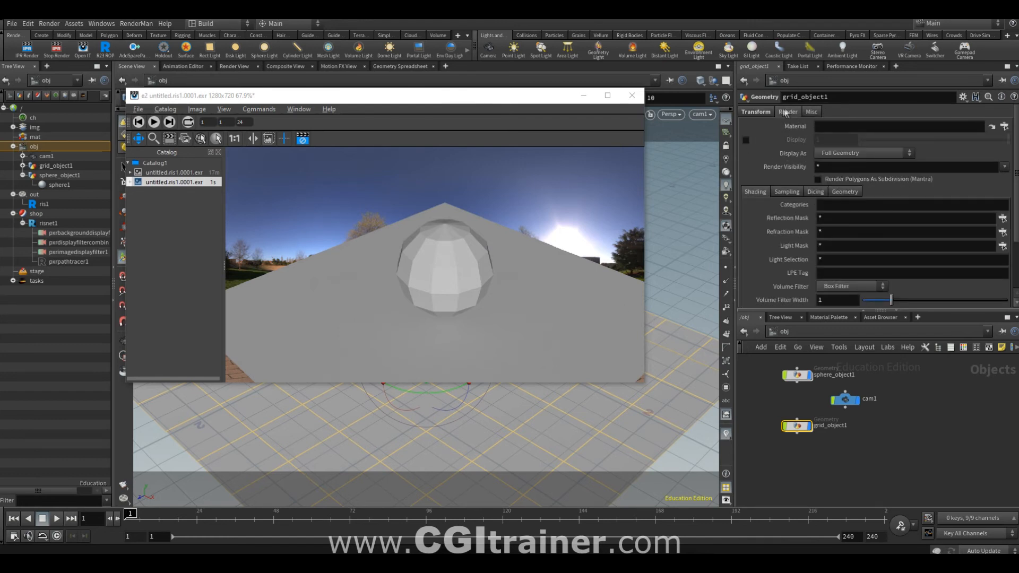
{"action": "scroll", "coordinate": [868, 277], "scroll_direction": "down", "scroll_amount": 3}
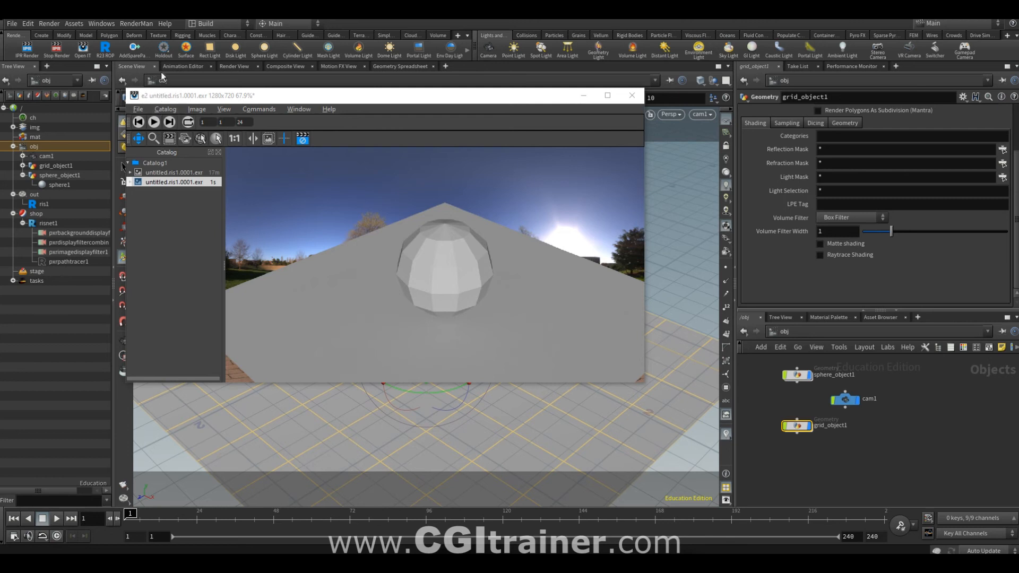
Step: Nudge the grid object's node slightly up and apply the RenderMan Holdout tool to the grid object
{"action": "left_click", "coordinate": [797, 418]}
{"action": "left_click_drag", "start_coordinate": [795, 394], "coordinate": [797, 418]}
{"action": "left_click_drag", "start_coordinate": [800, 426], "coordinate": [800, 420]}
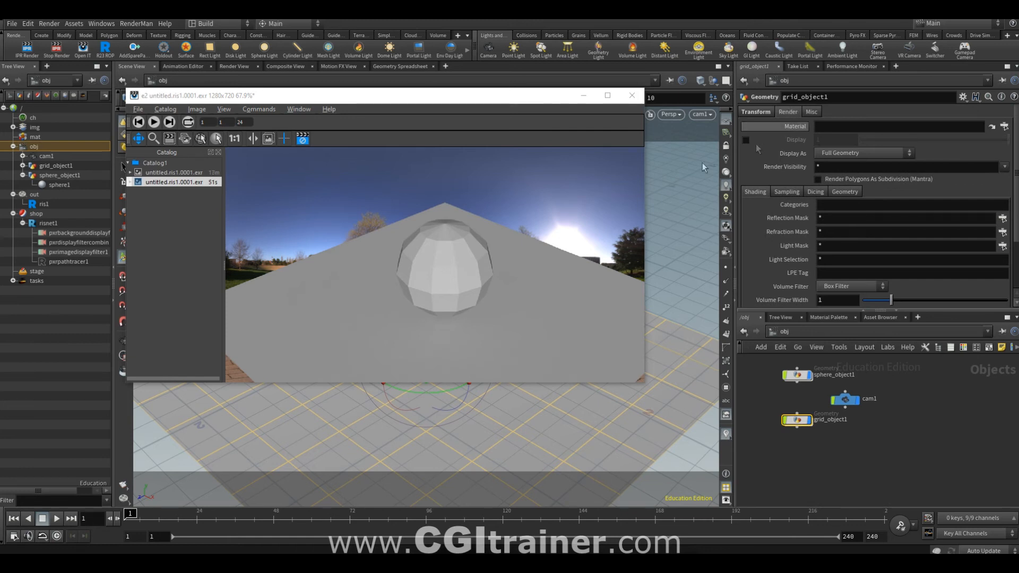
{"action": "left_click", "coordinate": [164, 54]}
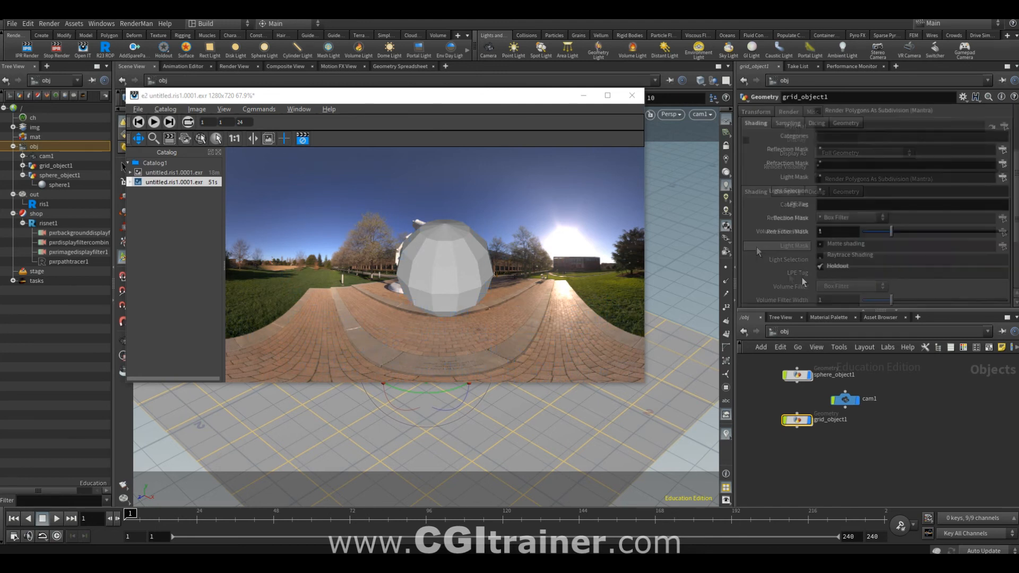
Step: Toggle Holdout off and on in the grid object's render shading settings, and undo the Holdout tool
{"action": "scroll", "coordinate": [778, 253], "scroll_direction": "up", "scroll_amount": 3}
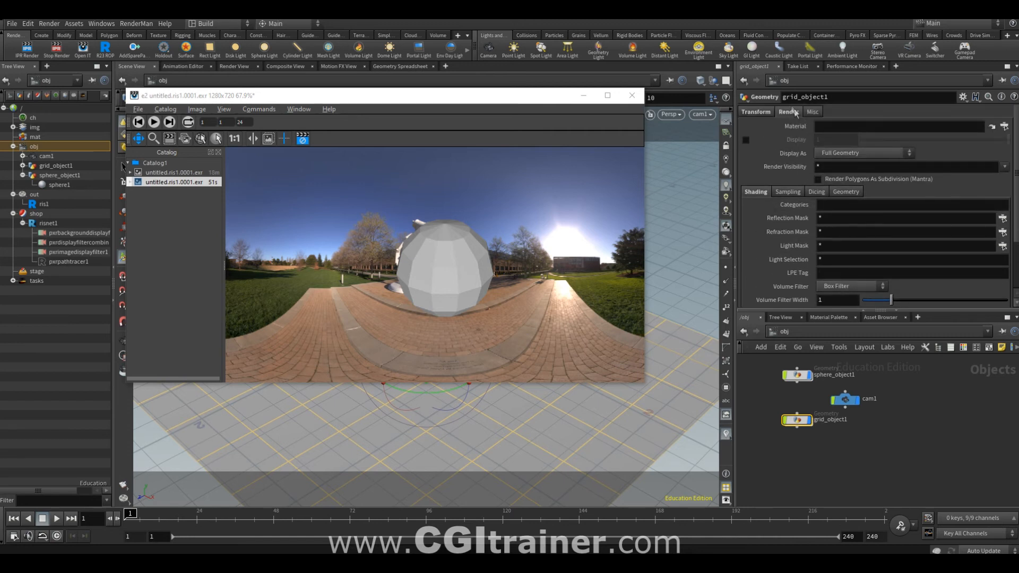
{"action": "scroll", "coordinate": [779, 253], "scroll_direction": "down", "scroll_amount": 3}
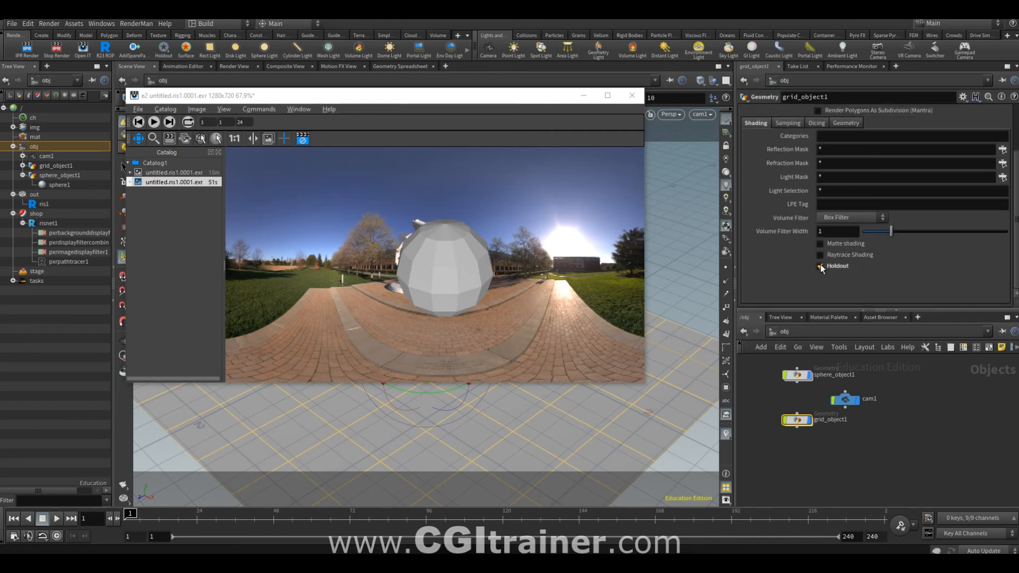
{"action": "left_click", "coordinate": [820, 265]}
{"action": "left_click", "coordinate": [820, 266]}
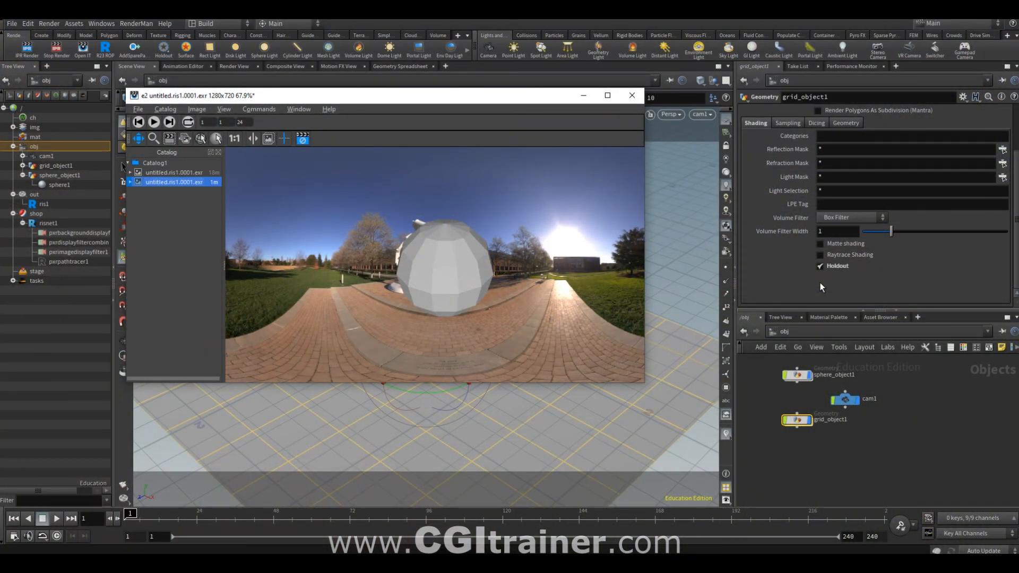
{"action": "key", "text": "ctrl+z"}
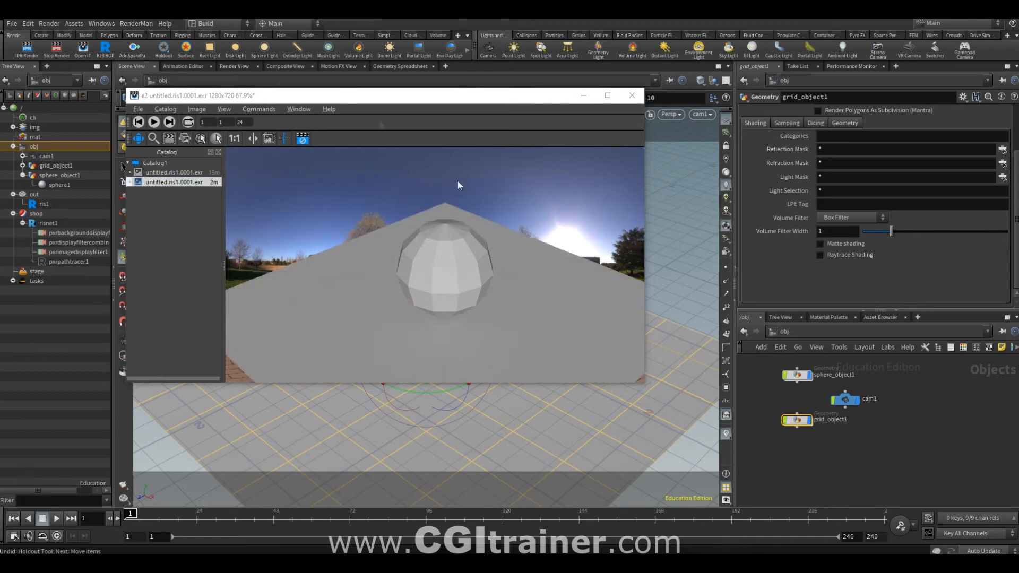
Step: Check the grid object's render settings and try Holdout in its RenderMan trace attributes
{"action": "mouse_move", "coordinate": [797, 422]}
{"action": "scroll", "coordinate": [875, 223], "scroll_direction": "up", "scroll_amount": 3}
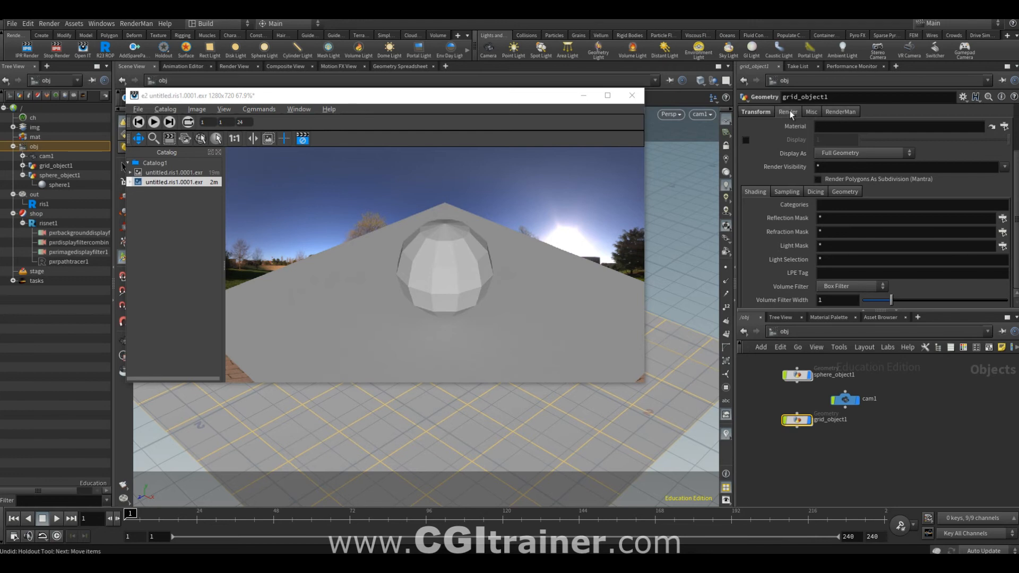
{"action": "scroll", "coordinate": [849, 128], "scroll_direction": "down", "scroll_amount": 2}
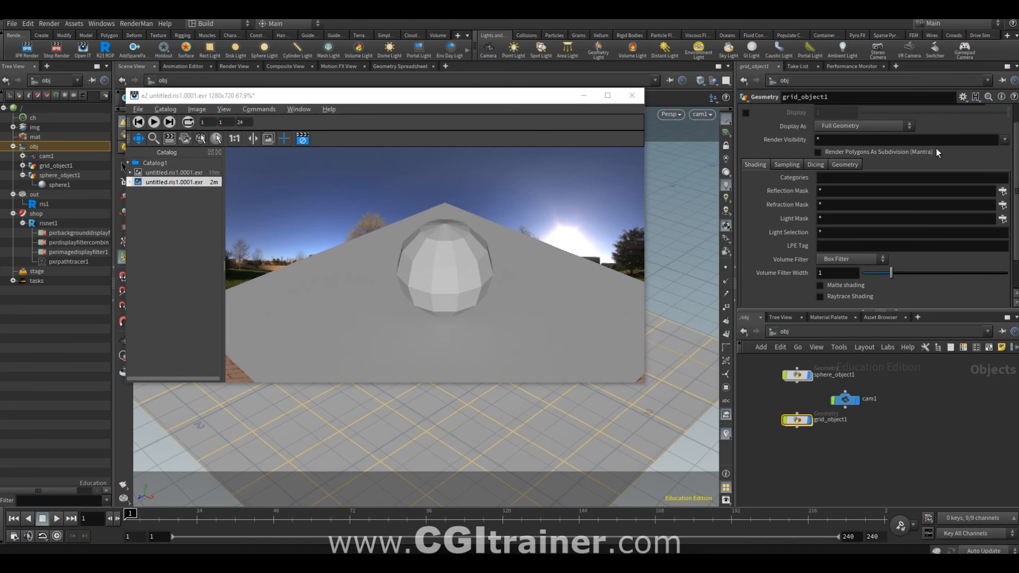
{"action": "scroll", "coordinate": [886, 278], "scroll_direction": "down", "scroll_amount": 2}
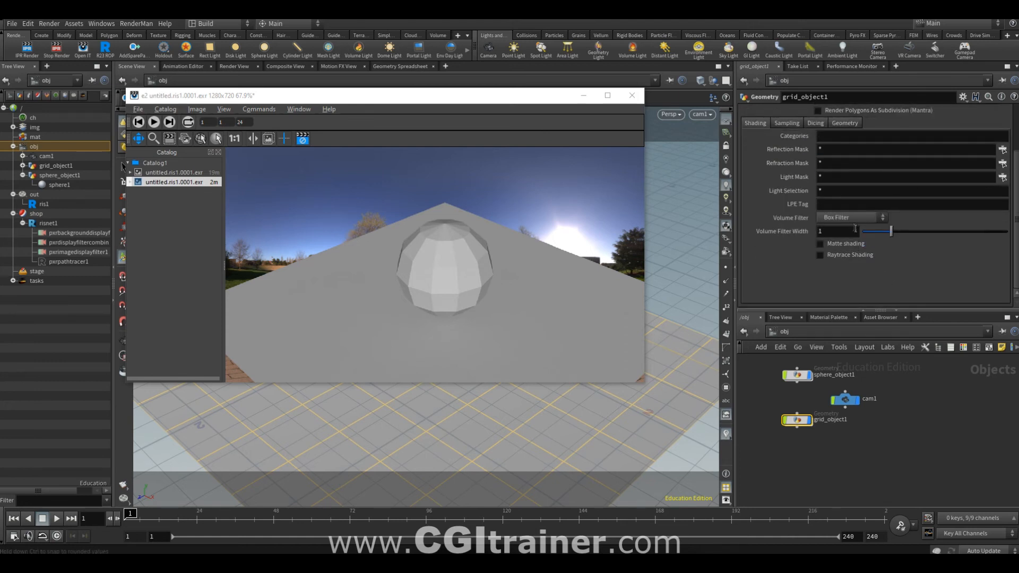
{"action": "scroll", "coordinate": [815, 254], "scroll_direction": "up", "scroll_amount": 4}
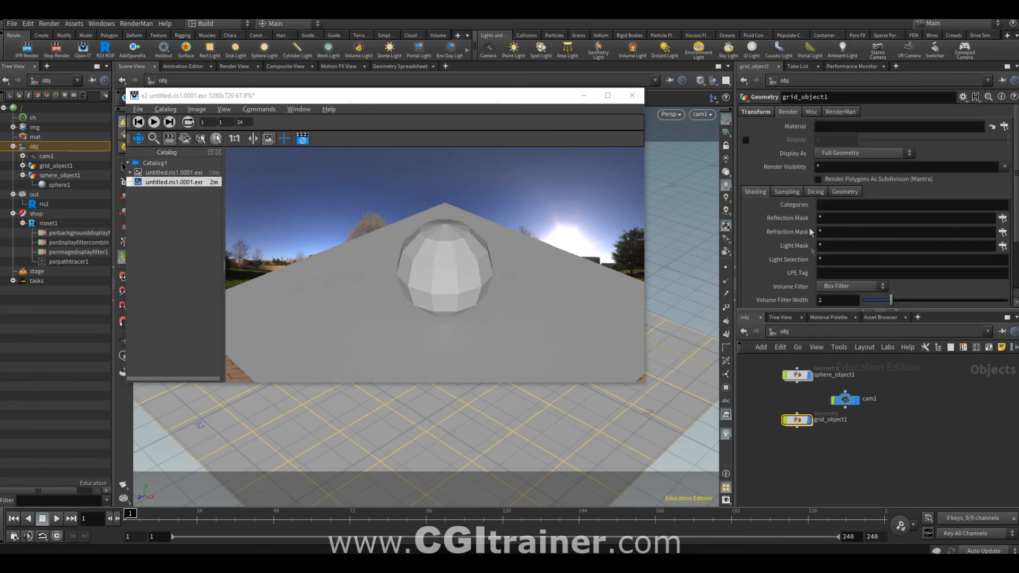
{"action": "left_click", "coordinate": [836, 112]}
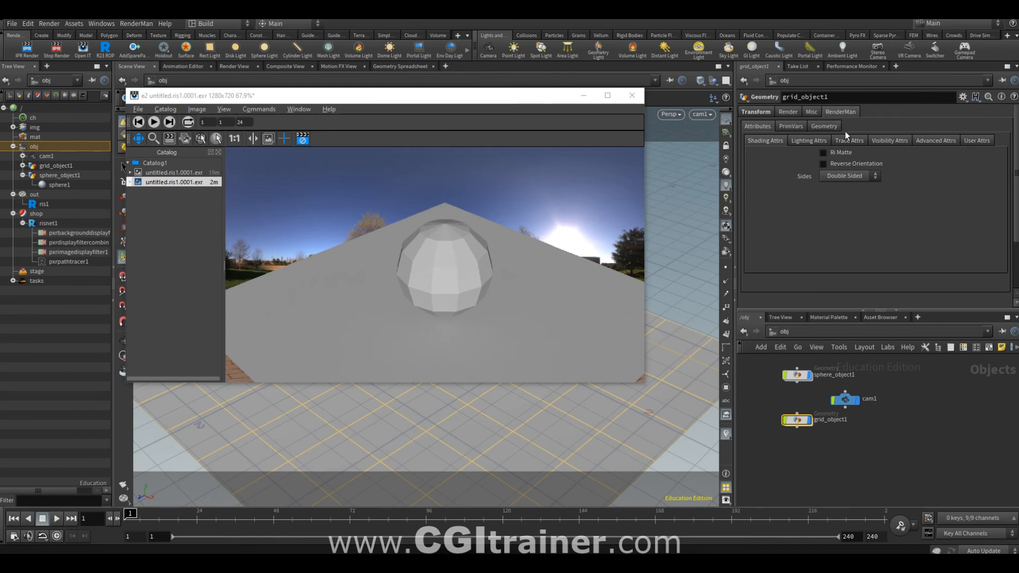
{"action": "left_click", "coordinate": [848, 139]}
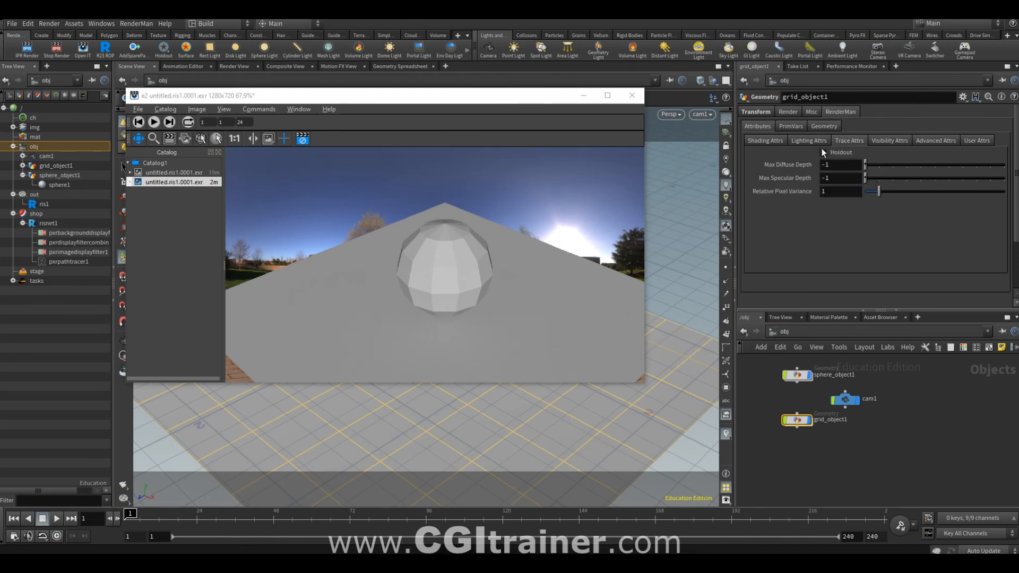
{"action": "left_click", "coordinate": [836, 154]}
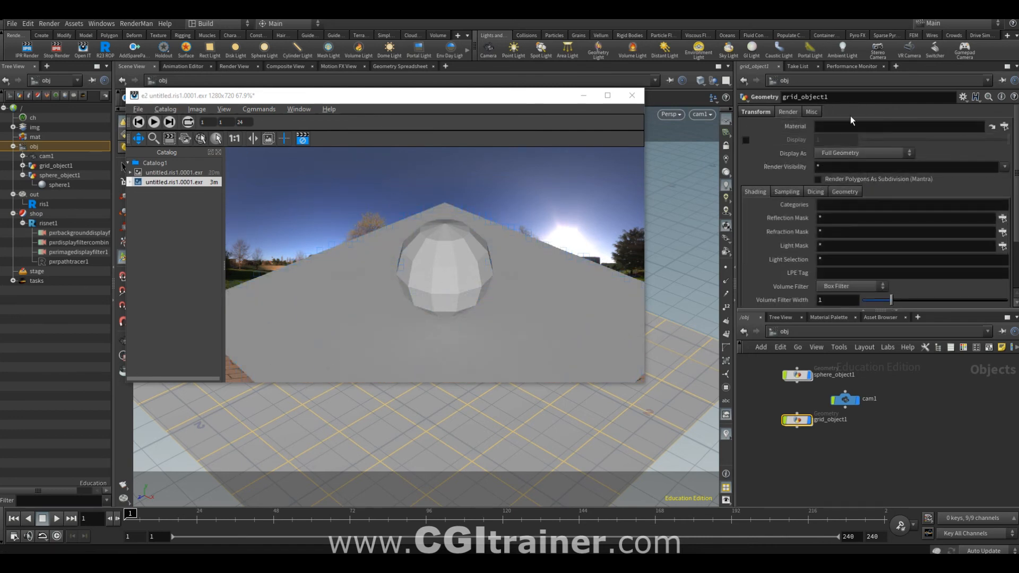
Step: Apply the Holdout tool to the grid object again and compare its RenderMan trace attributes with its render shading settings
{"action": "scroll", "coordinate": [852, 118], "scroll_direction": "down", "scroll_amount": 4}
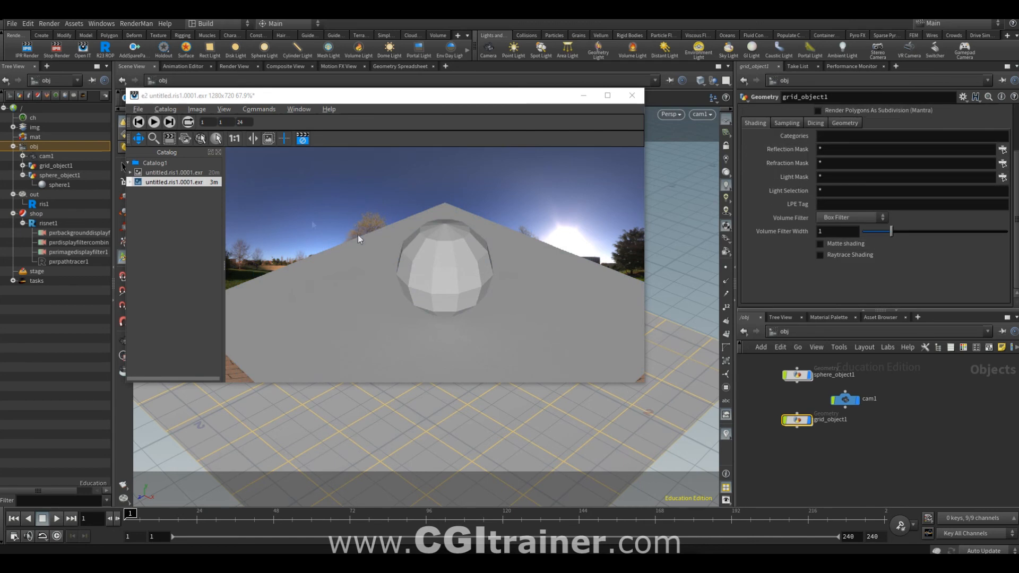
{"action": "left_click", "coordinate": [168, 53]}
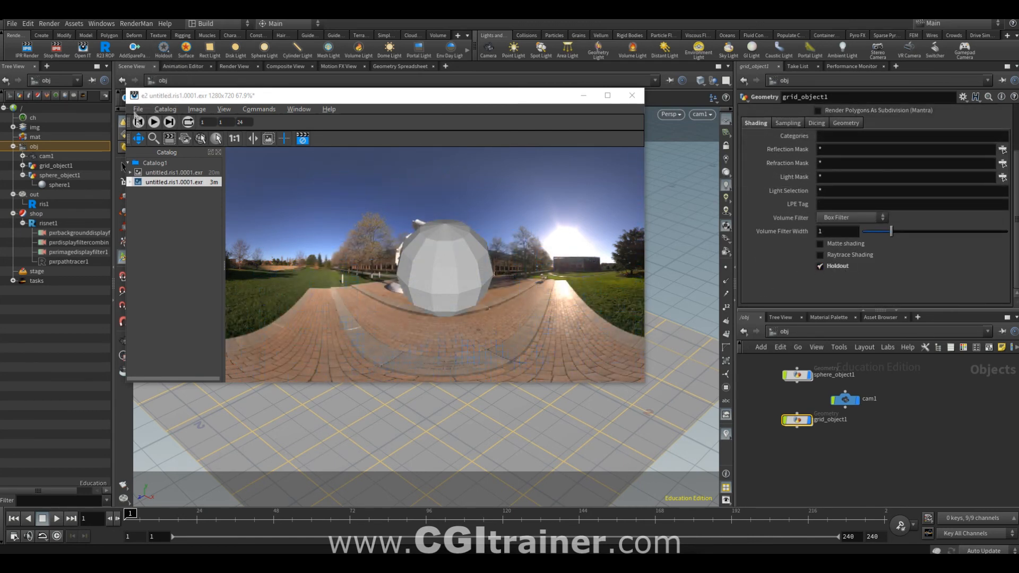
{"action": "scroll", "coordinate": [834, 118], "scroll_direction": "up", "scroll_amount": 4}
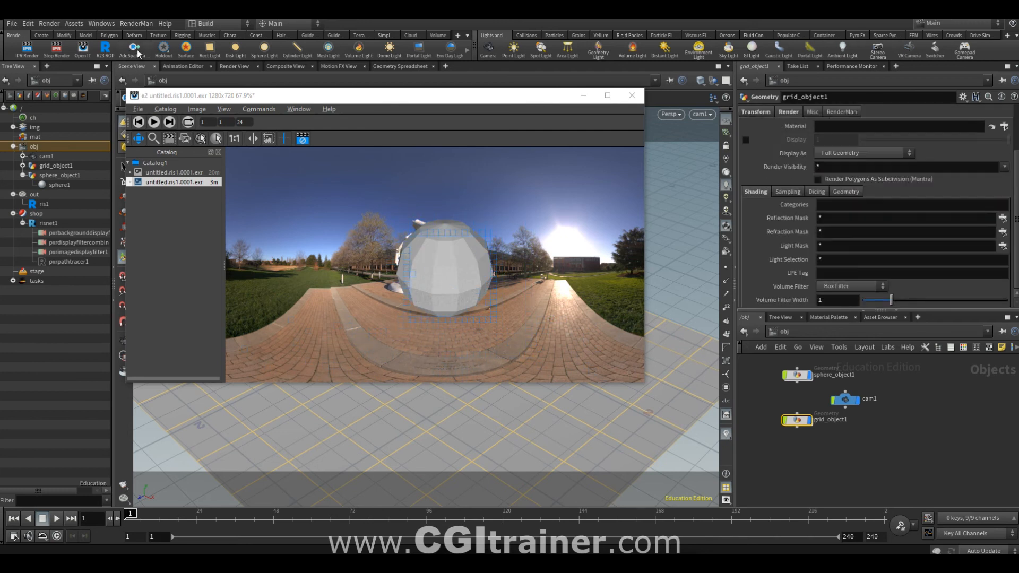
{"action": "left_click", "coordinate": [835, 112]}
{"action": "left_click", "coordinate": [845, 139]}
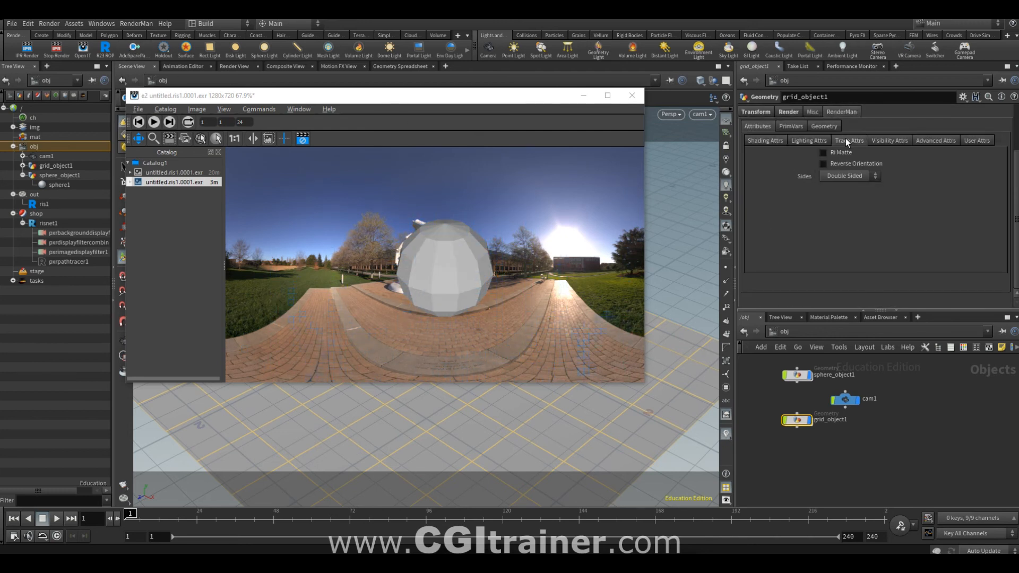
{"action": "left_click", "coordinate": [787, 112]}
{"action": "scroll", "coordinate": [839, 192], "scroll_direction": "down", "scroll_amount": 1}
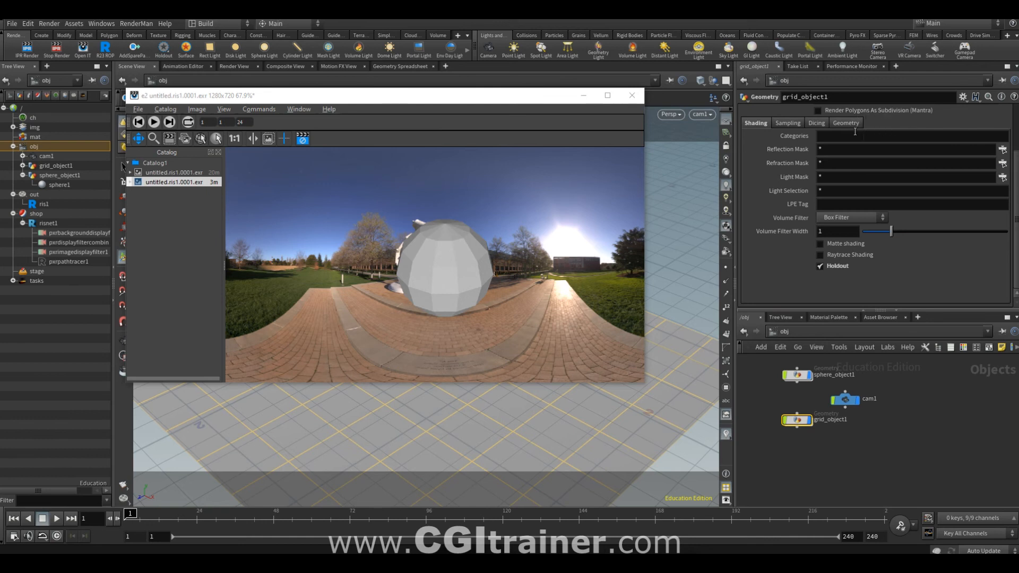
{"action": "scroll", "coordinate": [818, 193], "scroll_direction": "up", "scroll_amount": 1}
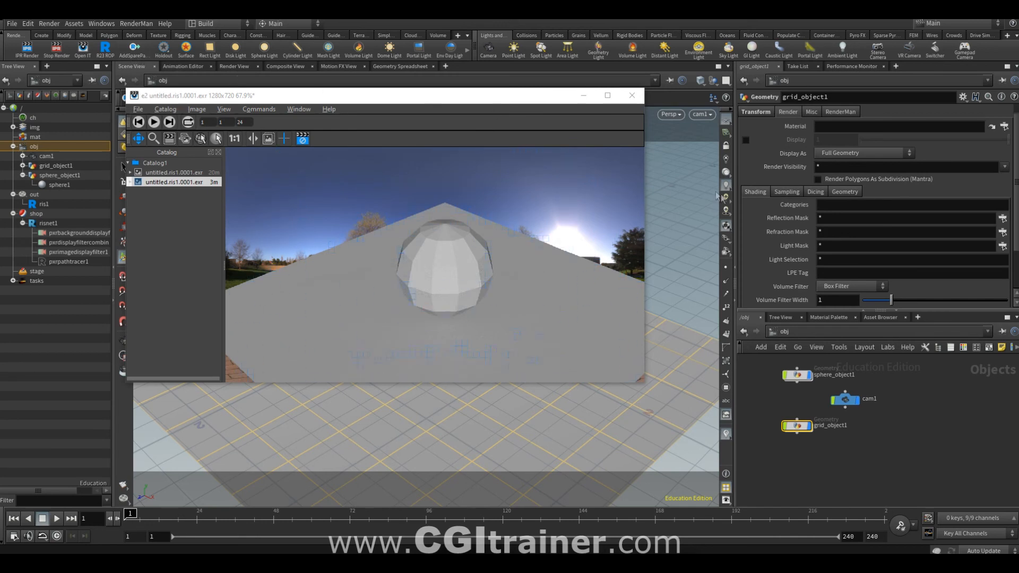
Step: Turn Holdout on and back off in the grid object's RenderMan trace attributes
{"action": "left_click", "coordinate": [837, 113]}
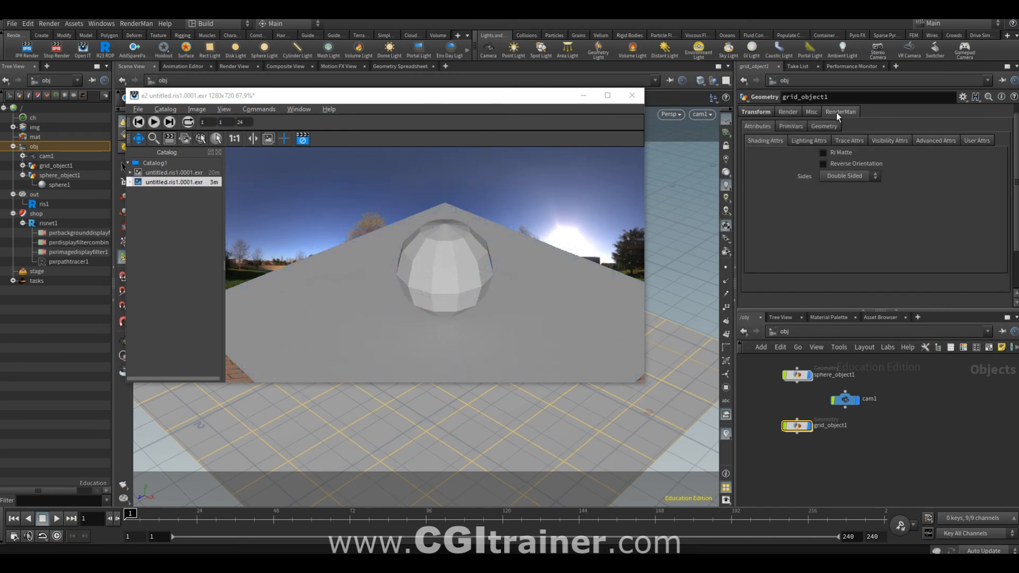
{"action": "left_click", "coordinate": [844, 140]}
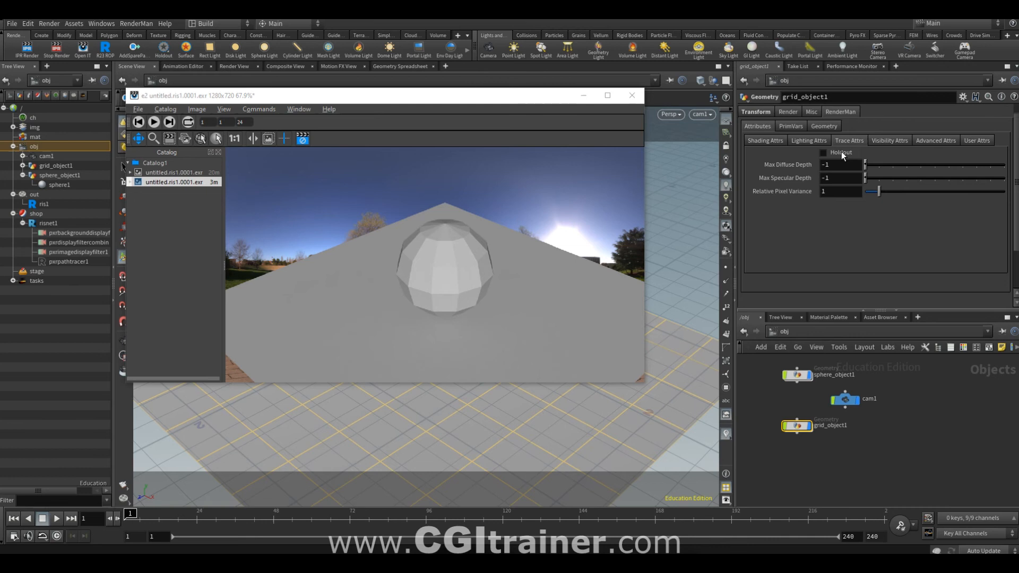
{"action": "left_click", "coordinate": [841, 151]}
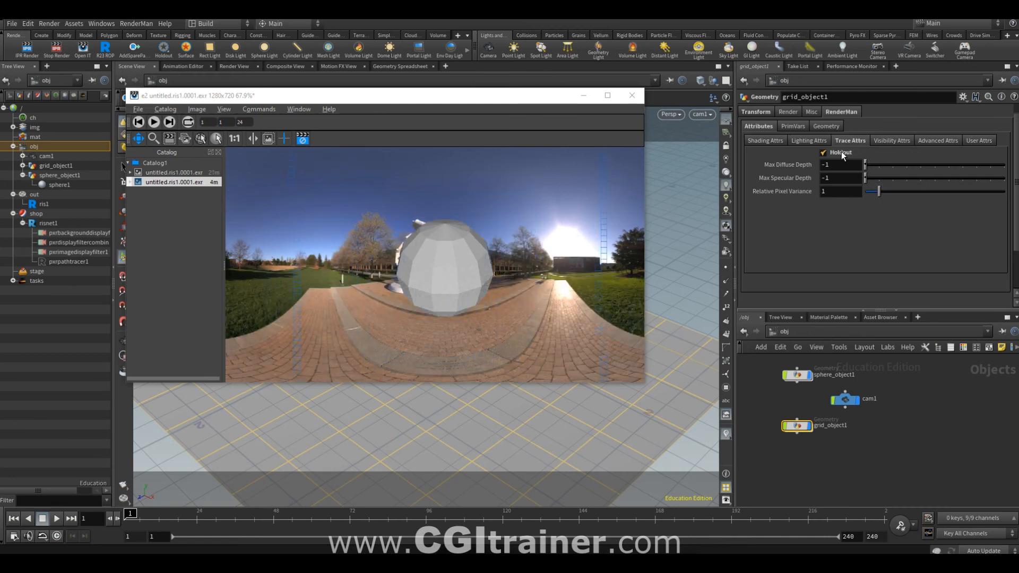
{"action": "left_click", "coordinate": [842, 151]}
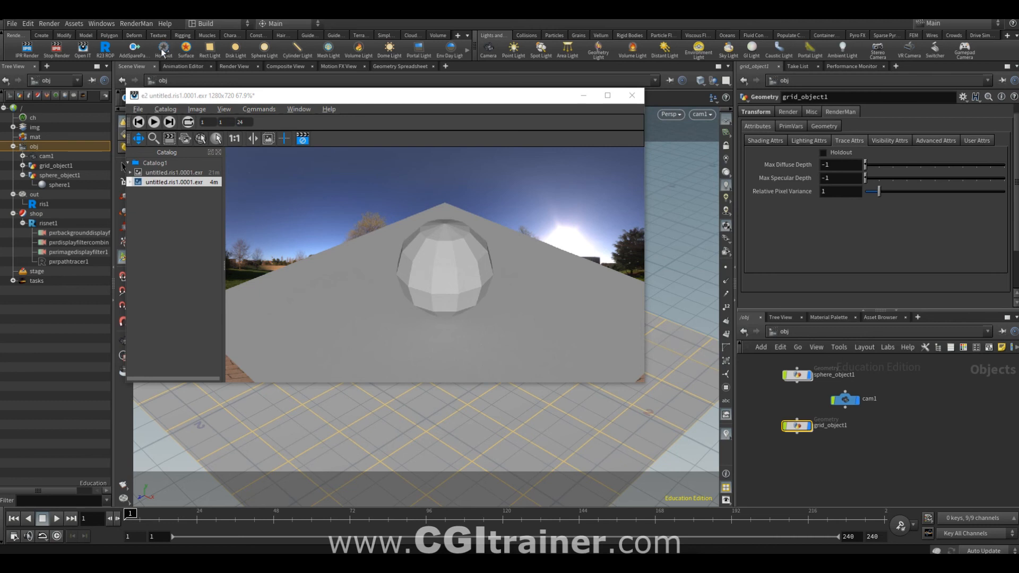
Step: Add the RenderMan spare parameters to sphere_object1 and open its RenderMan settings
{"action": "left_click", "coordinate": [800, 375]}
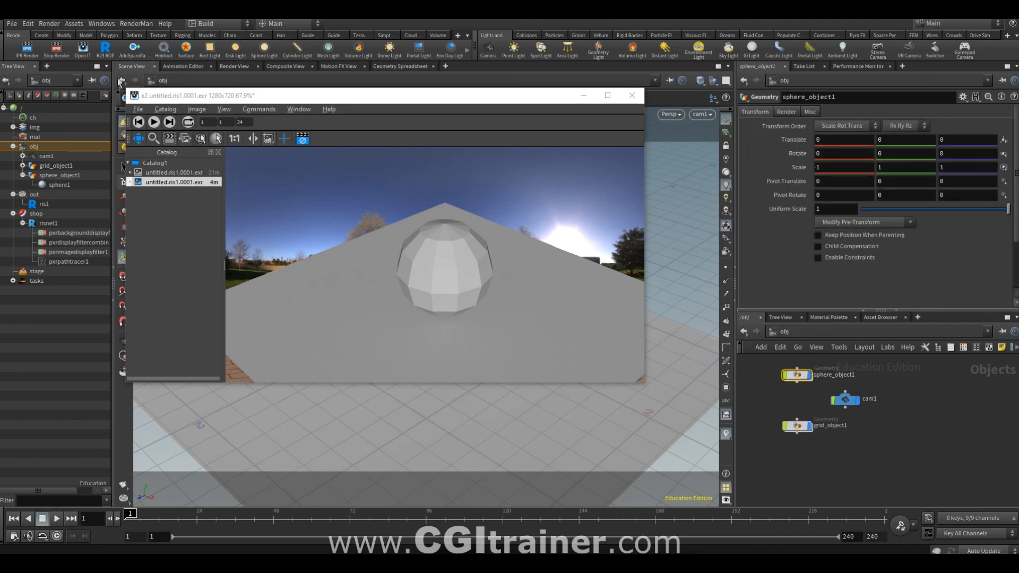
{"action": "left_click", "coordinate": [130, 53]}
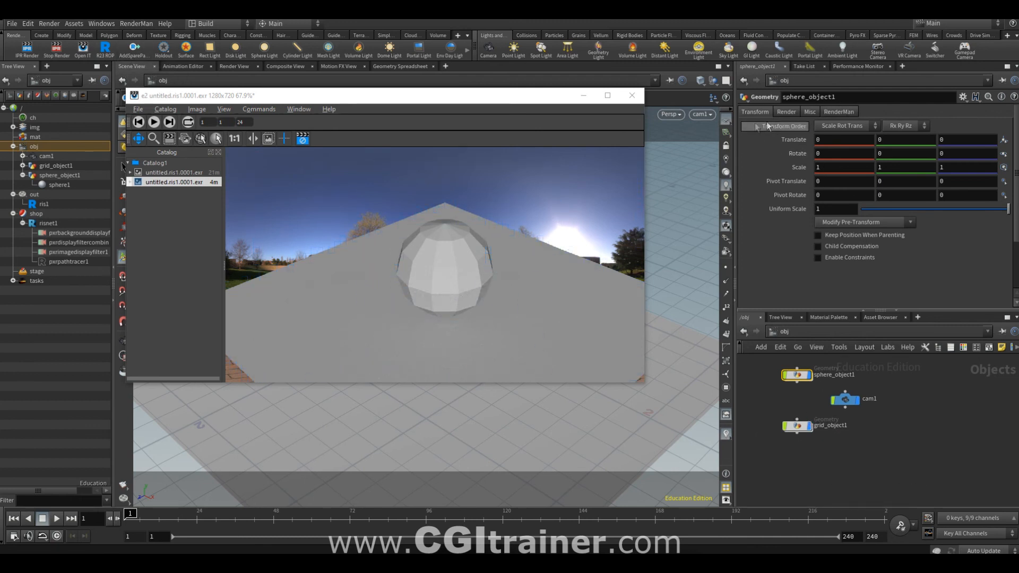
{"action": "left_click", "coordinate": [834, 112]}
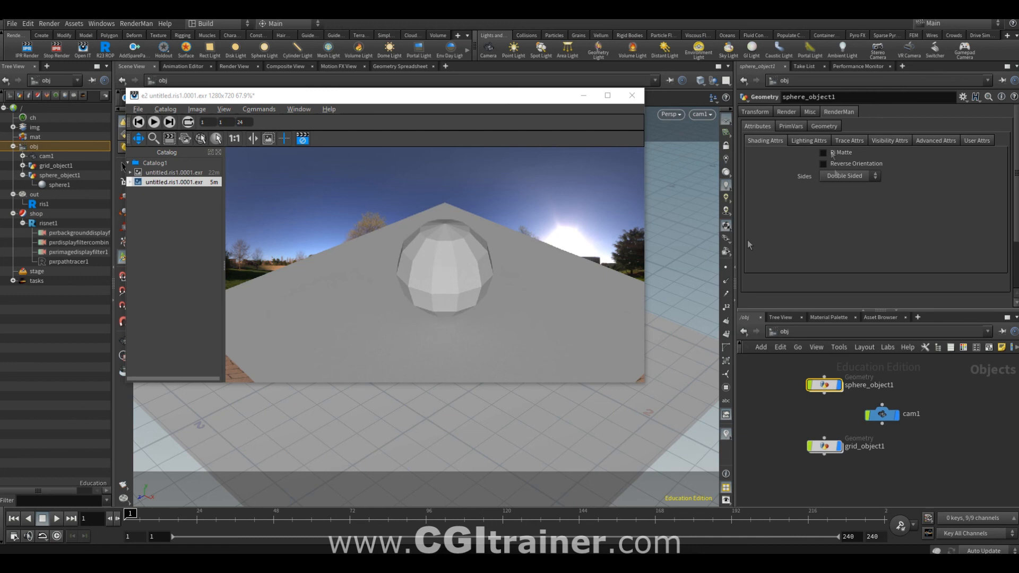
Step: Turn Smooth Normals on and back off in the sphere's RenderMan polygon settings, and compare the render with the viewport sphere
{"action": "left_click", "coordinate": [822, 127]}
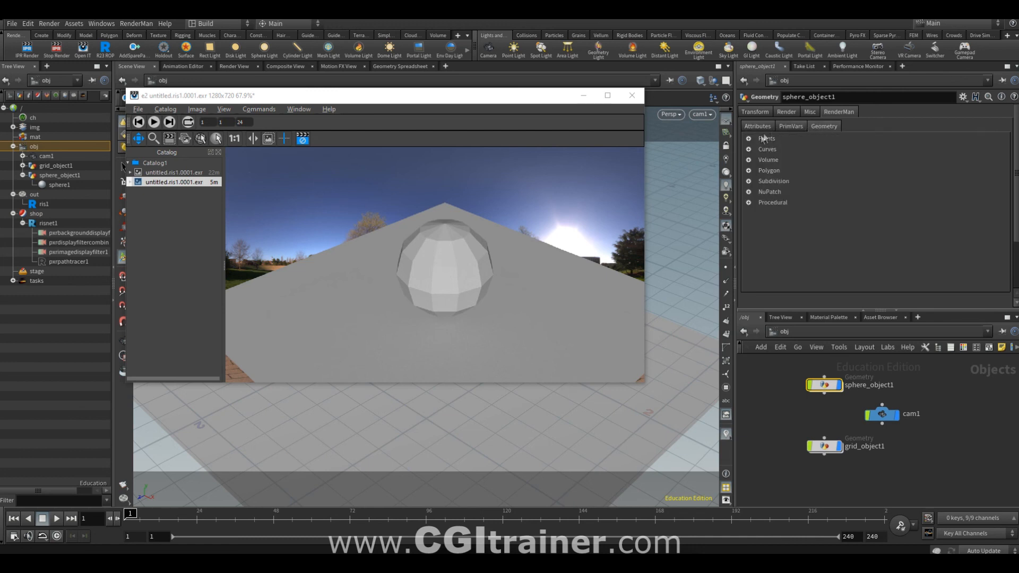
{"action": "left_click", "coordinate": [749, 170]}
{"action": "left_click", "coordinate": [842, 185]}
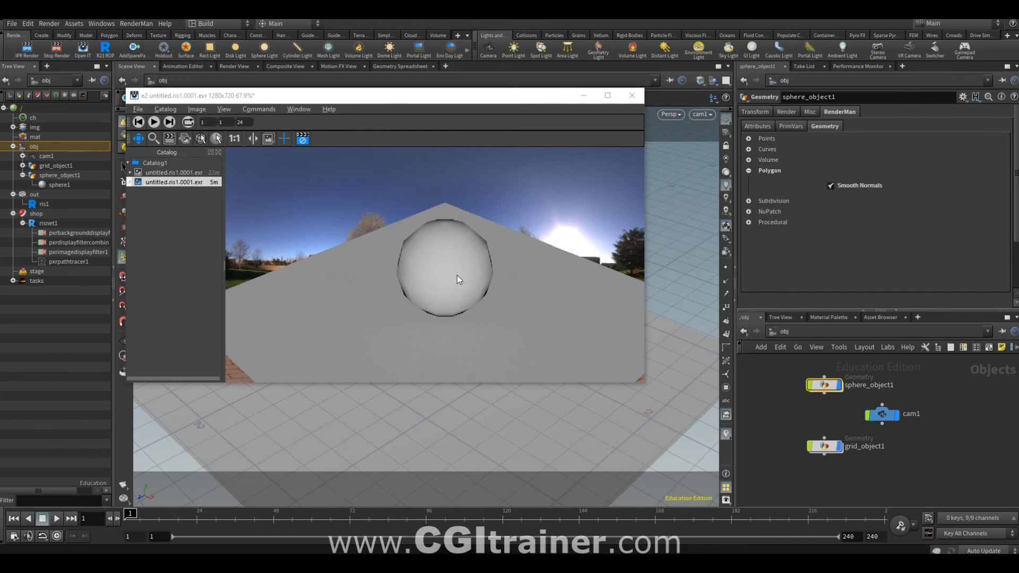
{"action": "mouse_move", "coordinate": [820, 389]}
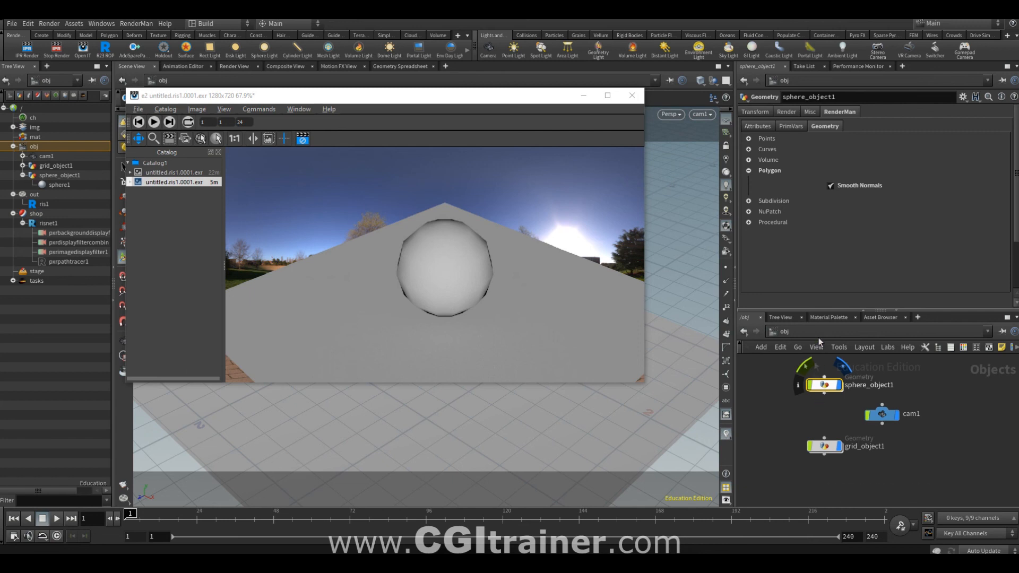
{"action": "left_click", "coordinate": [830, 186]}
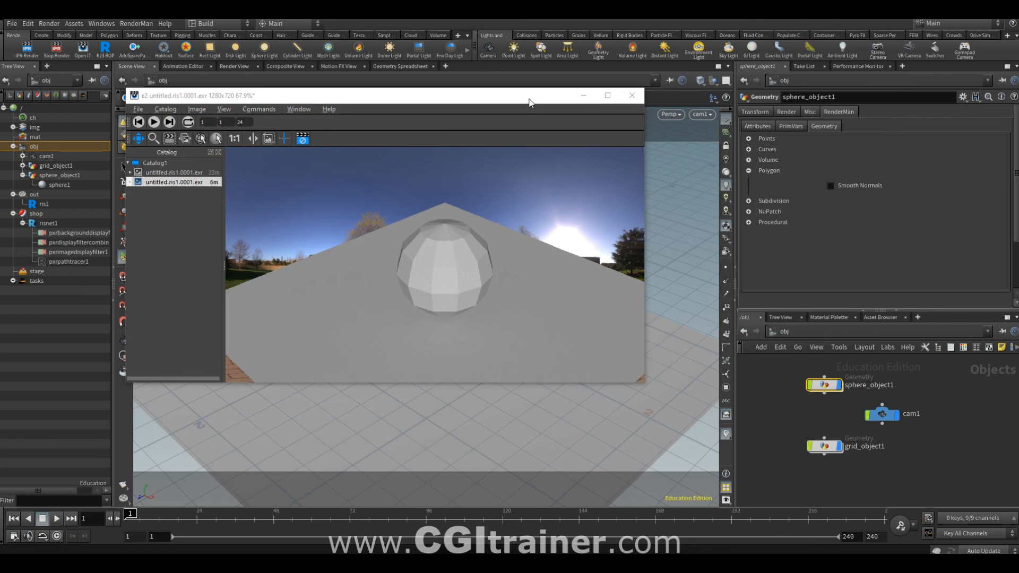
{"action": "left_click_drag", "start_coordinate": [529, 102], "coordinate": [561, 403]}
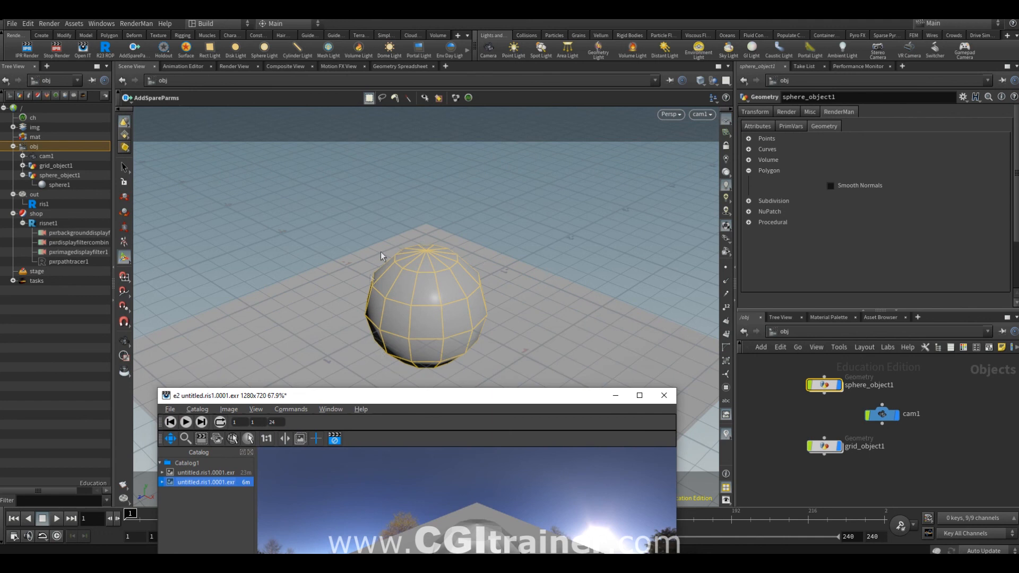
{"action": "left_click_drag", "start_coordinate": [456, 395], "coordinate": [433, 91]}
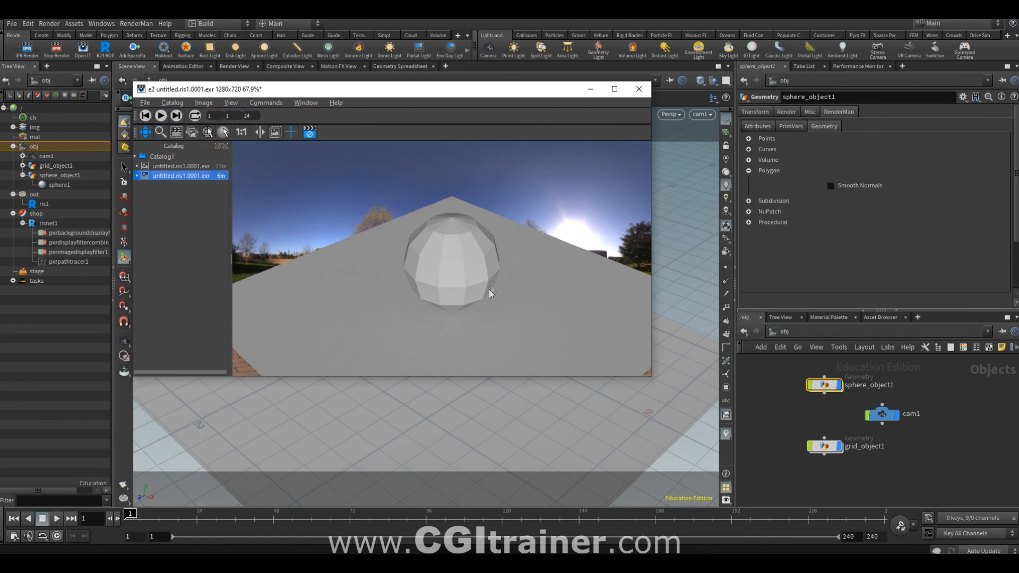
Step: Enable Render Polygons As Subdivision (RenderMan) on sphere_object1 and set the subdivision style to Bilinear
{"action": "left_click", "coordinate": [748, 200]}
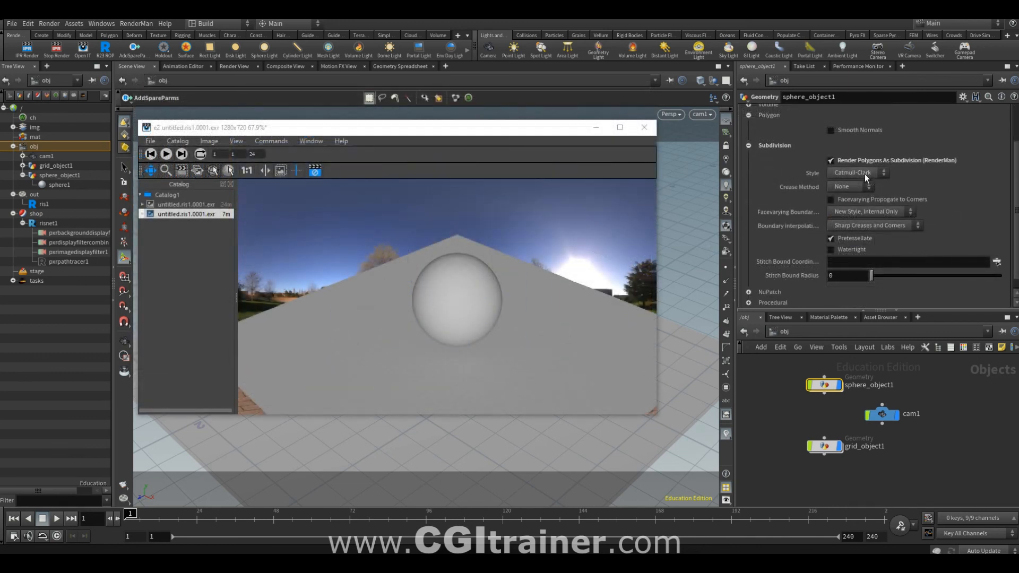
{"action": "left_click_drag", "start_coordinate": [510, 133], "coordinate": [525, 329]}
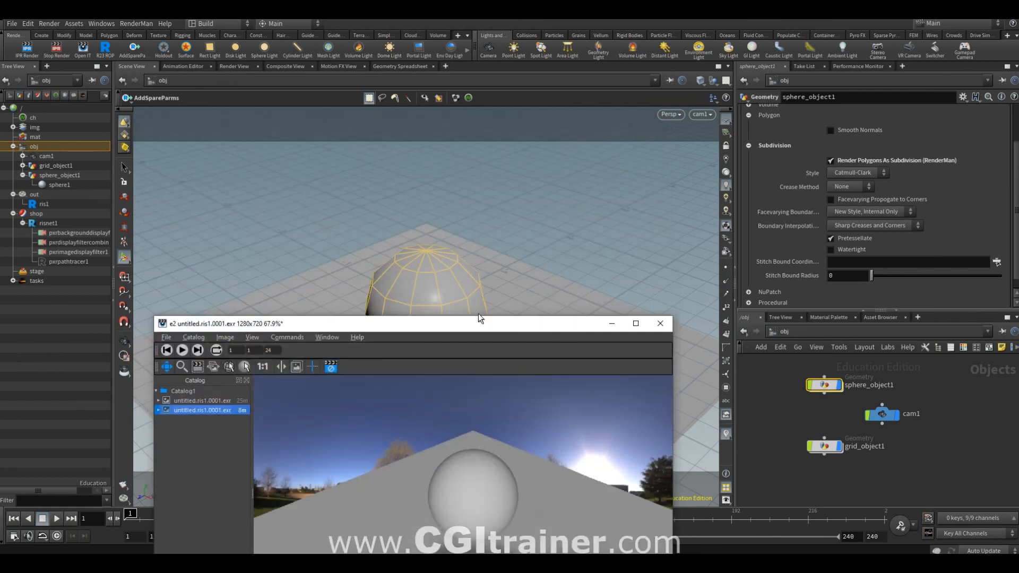
{"action": "left_click", "coordinate": [856, 172]}
{"action": "left_click", "coordinate": [845, 206]}
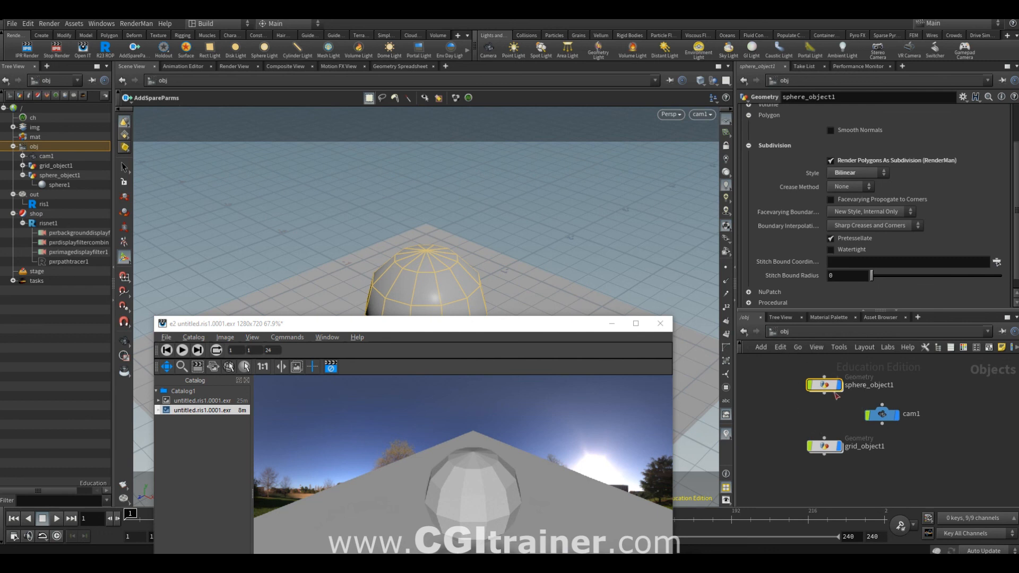
Step: Set the subdivision style of sphere_object1 to Catmull-Clark and inspect the sphere's outline in the render
{"action": "left_click", "coordinate": [852, 176]}
{"action": "left_click", "coordinate": [852, 182]}
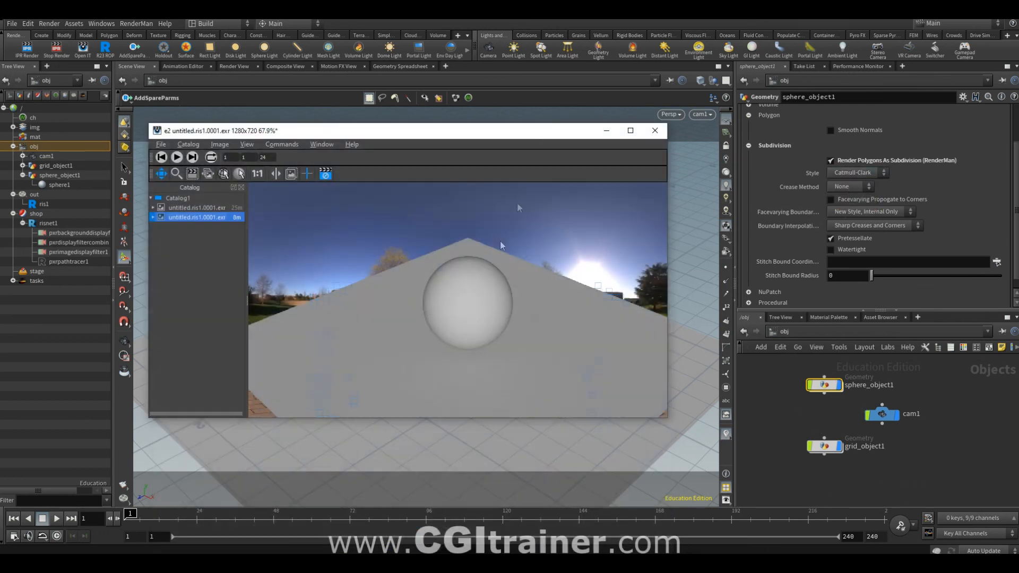
{"action": "scroll", "coordinate": [479, 269], "scroll_direction": "up", "scroll_amount": 5}
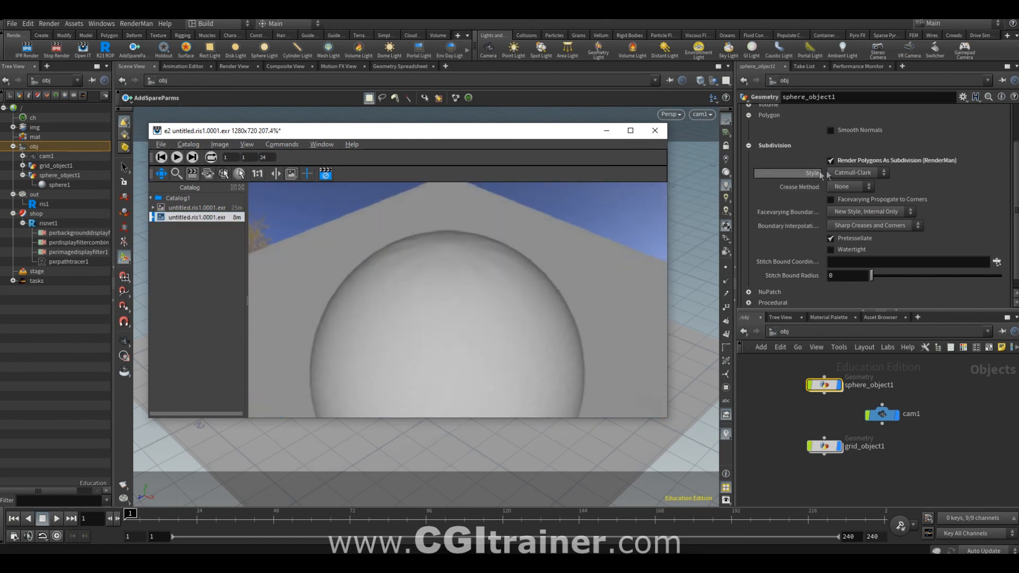
Step: Try the Loop subdivision style on sphere_object1, compare the rendered sphere, and return the style to Catmull-Clark
{"action": "left_click", "coordinate": [842, 171]}
{"action": "left_click", "coordinate": [845, 193]}
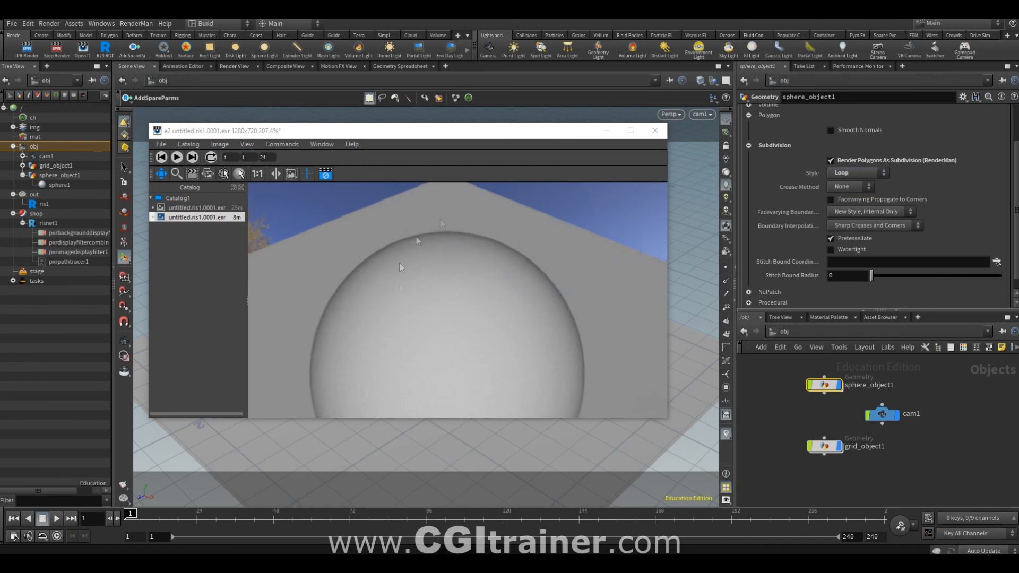
{"action": "scroll", "coordinate": [480, 315], "scroll_direction": "down", "scroll_amount": 4}
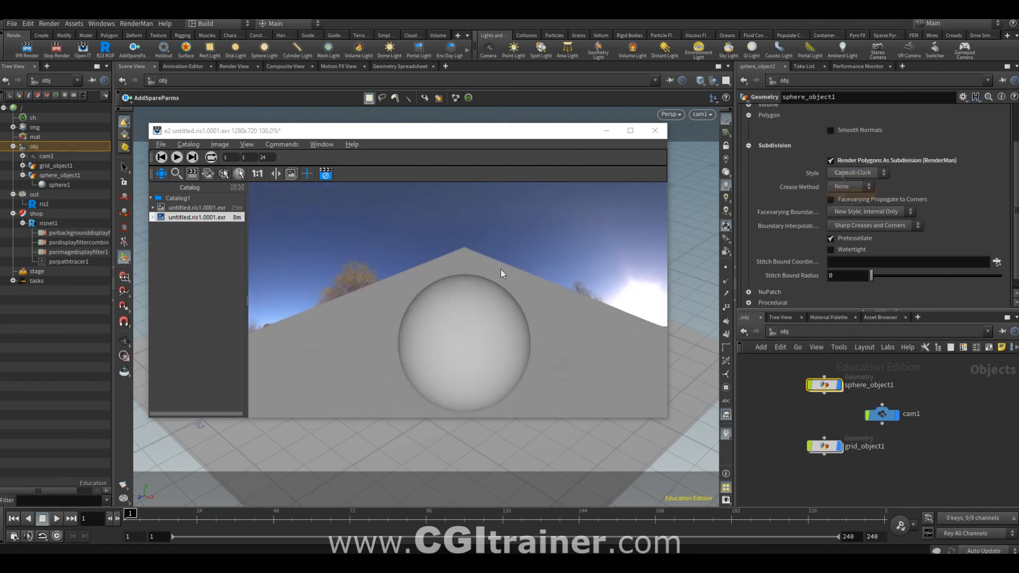
{"action": "scroll", "coordinate": [543, 315], "scroll_direction": "down", "scroll_amount": 1}
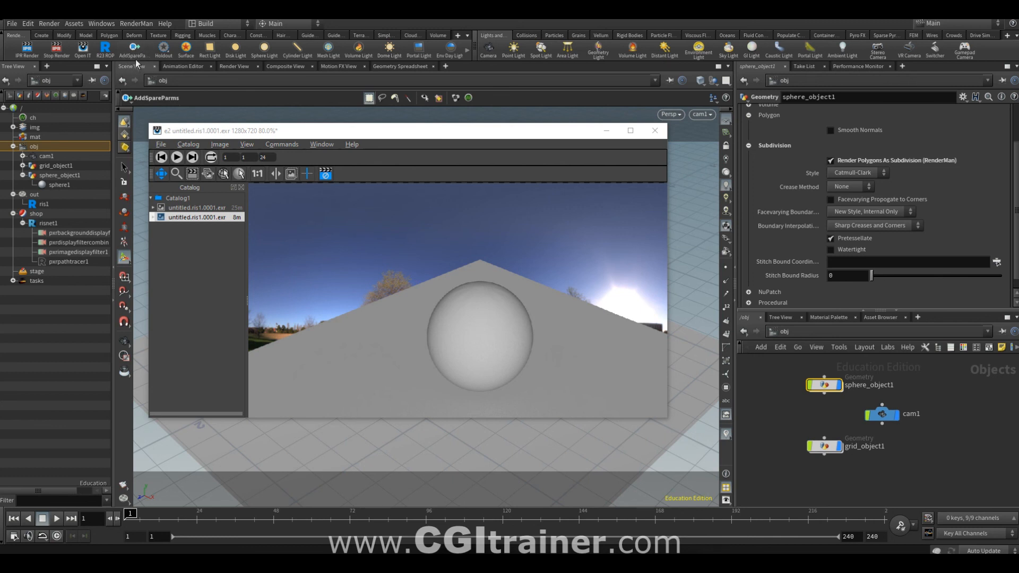
{"action": "scroll", "coordinate": [819, 135], "scroll_direction": "up", "scroll_amount": 2}
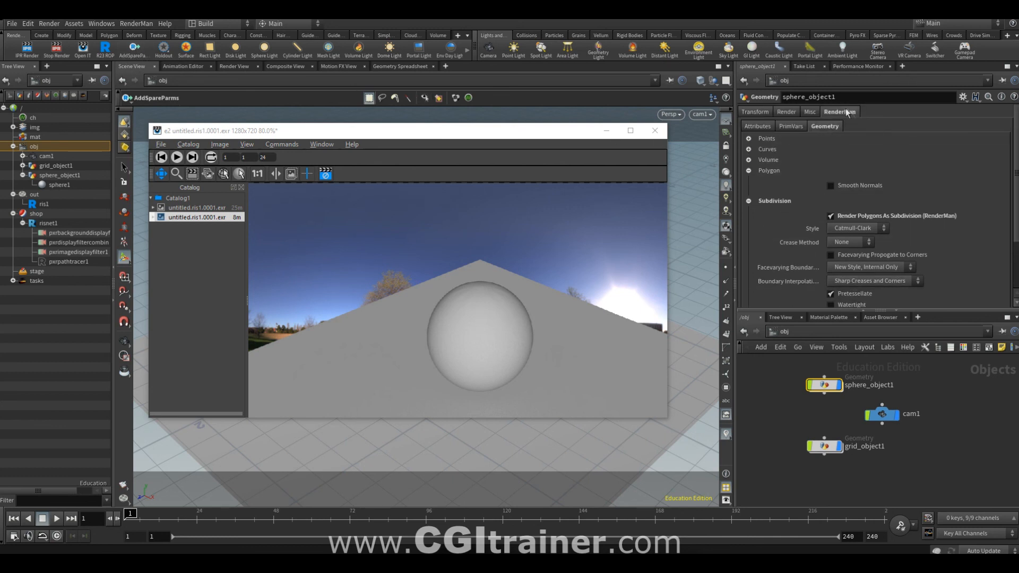
{"action": "scroll", "coordinate": [944, 188], "scroll_direction": "down", "scroll_amount": 3}
{"action": "scroll", "coordinate": [947, 265], "scroll_direction": "up", "scroll_amount": 3}
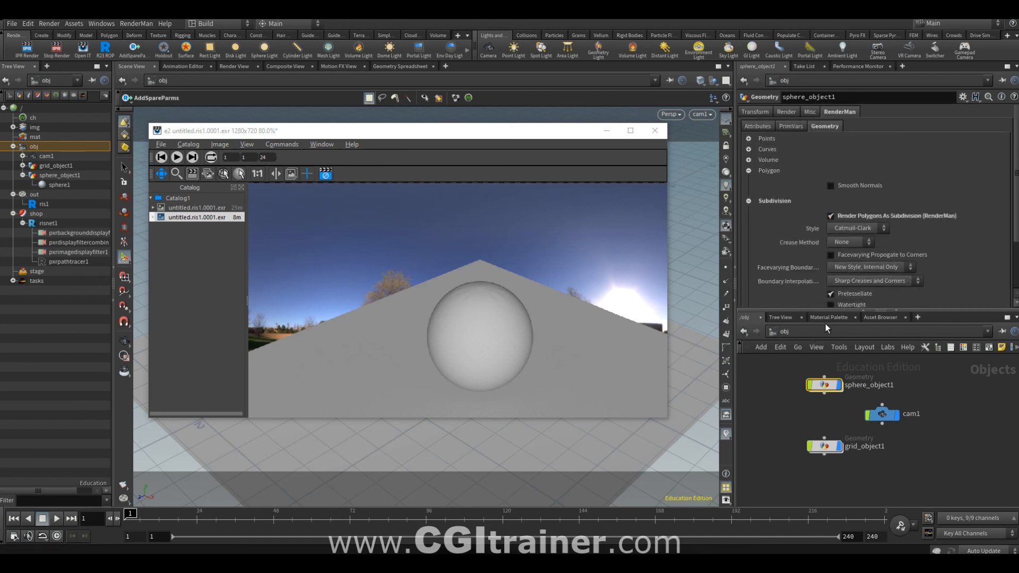